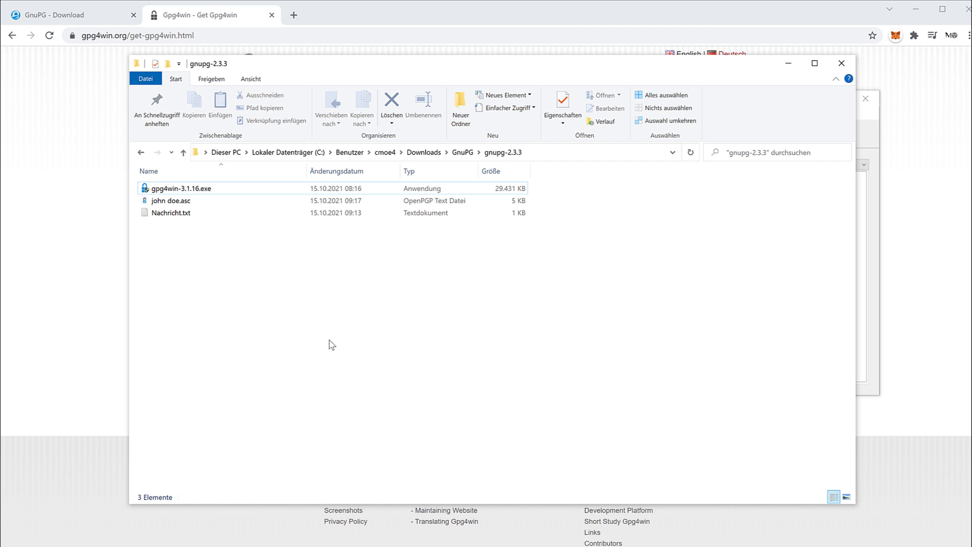
Step: Bring the Kleopatra certificate manager in front of the gnupg-2.3.3 Explorer window
mouse_move(180, 205)
Step: Select your own certificate, start exporting it, and clear a wrongly pasted save path
click(868, 357)
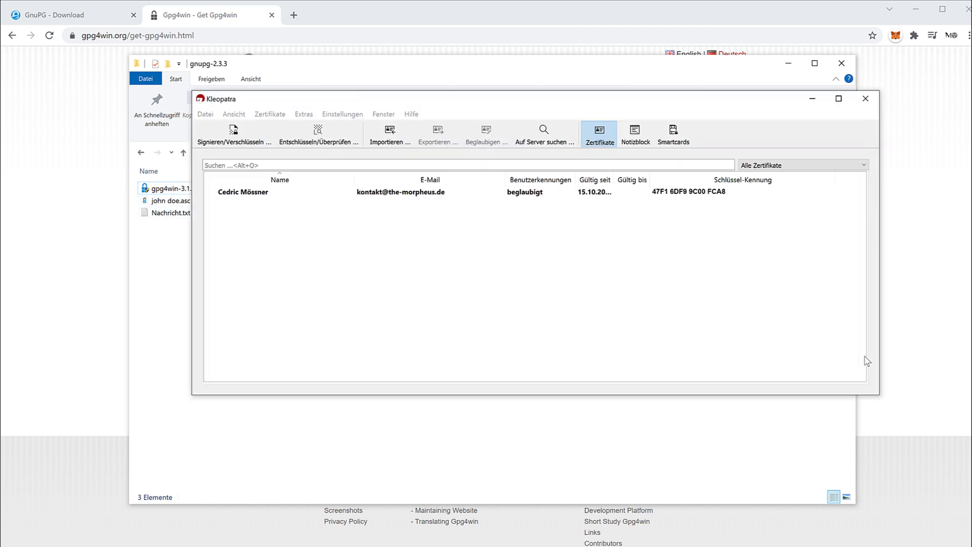
click(271, 193)
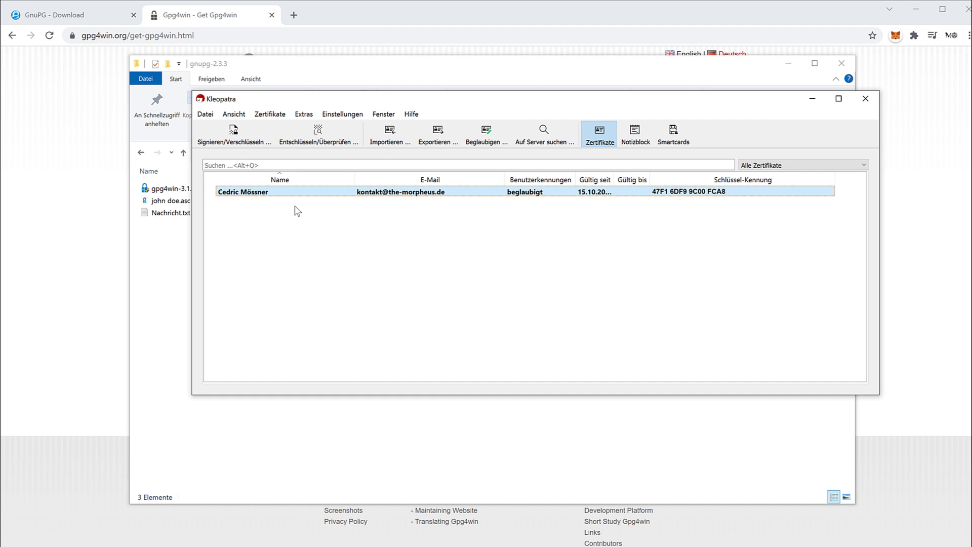
click(438, 134)
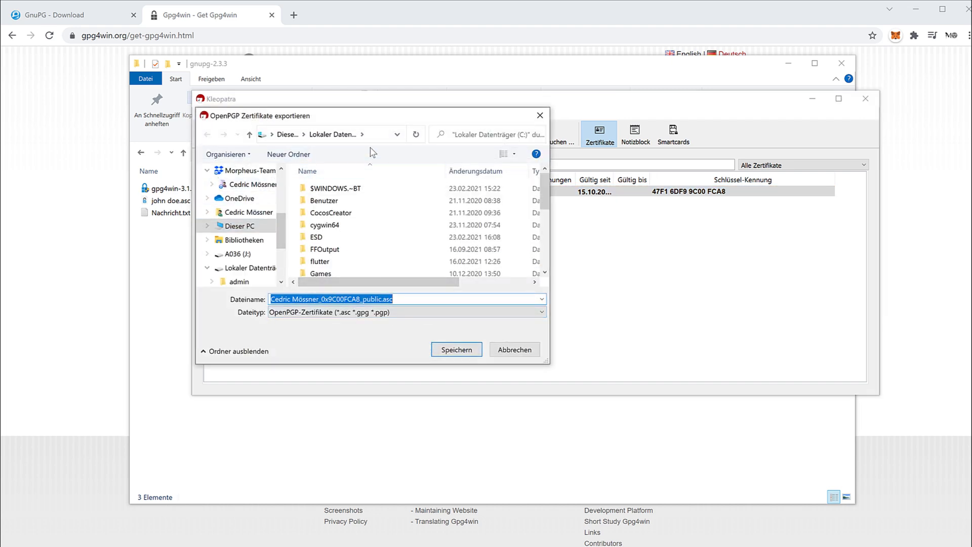
click(380, 136)
click(379, 135)
text(-----BEGIN PGP PUBLIC KEY BLOCK-----)
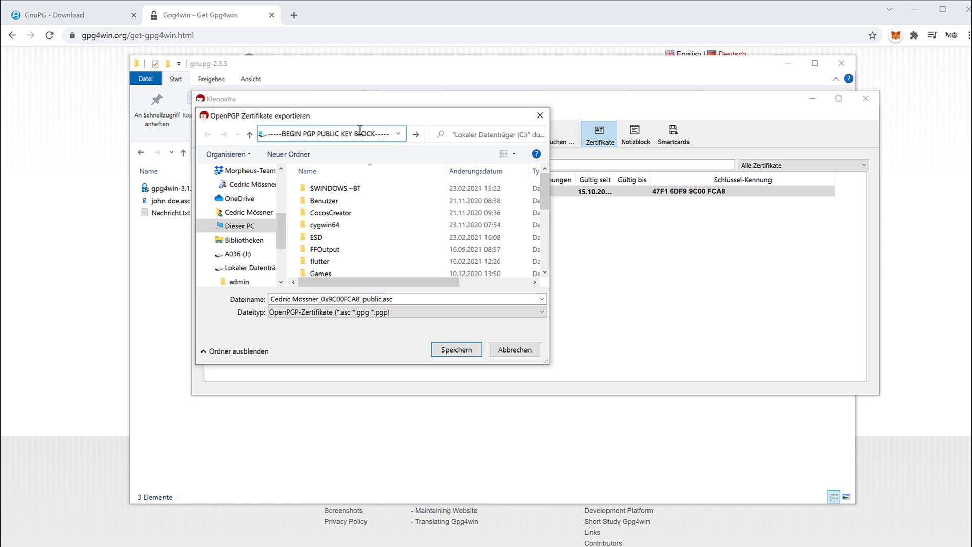
key(ctrl+a)
key(BackSpace)
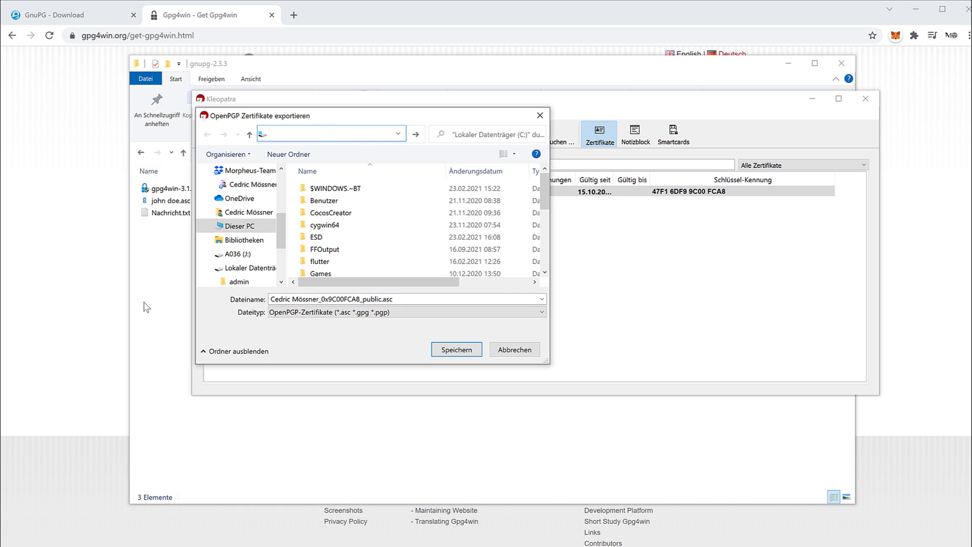
Step: Copy the gnupg-2.3.3 folder path and save the public certificate .asc file there
click(146, 307)
click(538, 154)
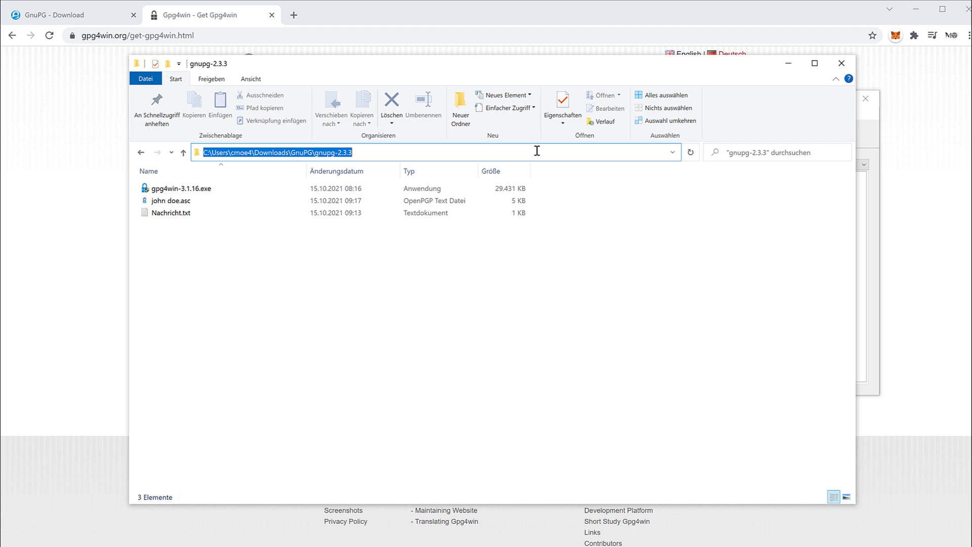
click(878, 319)
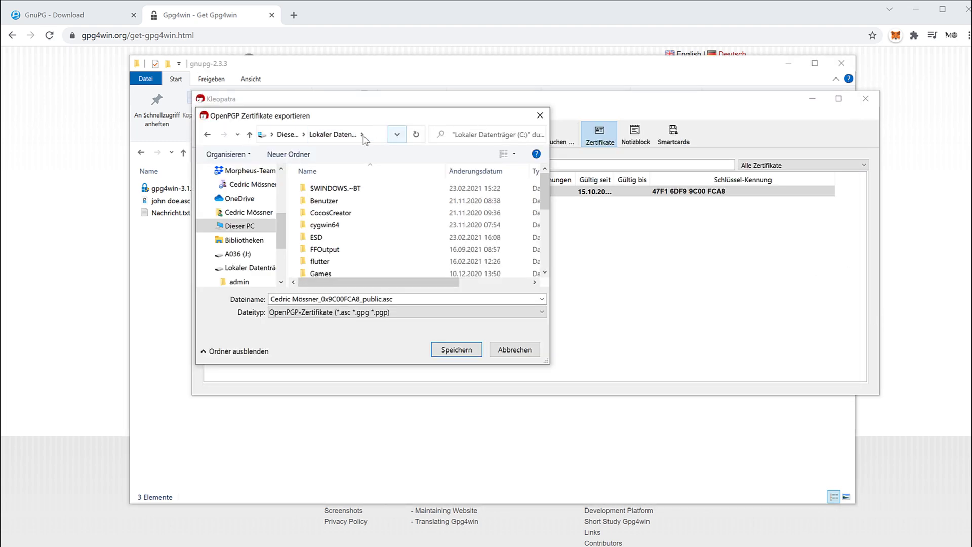
click(363, 136)
key(ctrl+v)
key(Return)
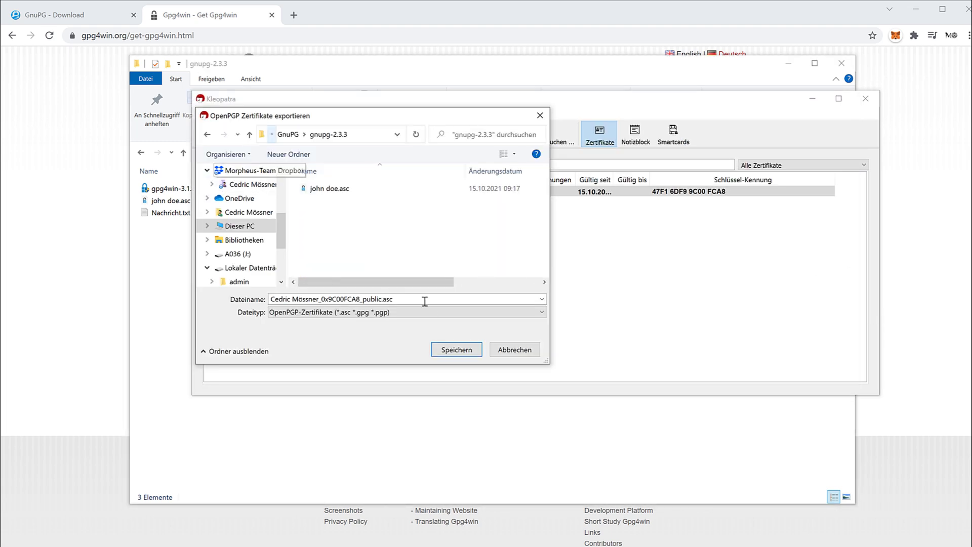
click(457, 351)
click(368, 423)
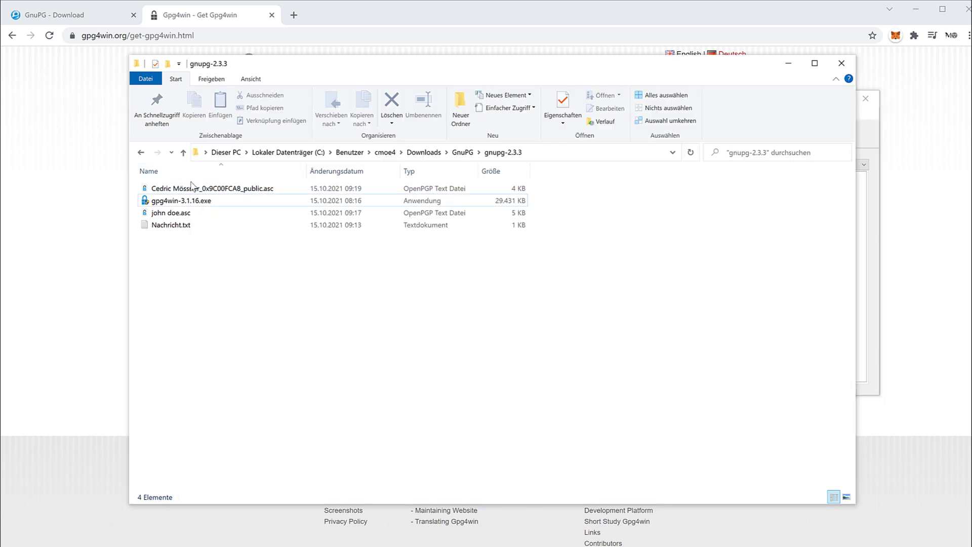
click(869, 281)
drag(693, 107, 580, 245)
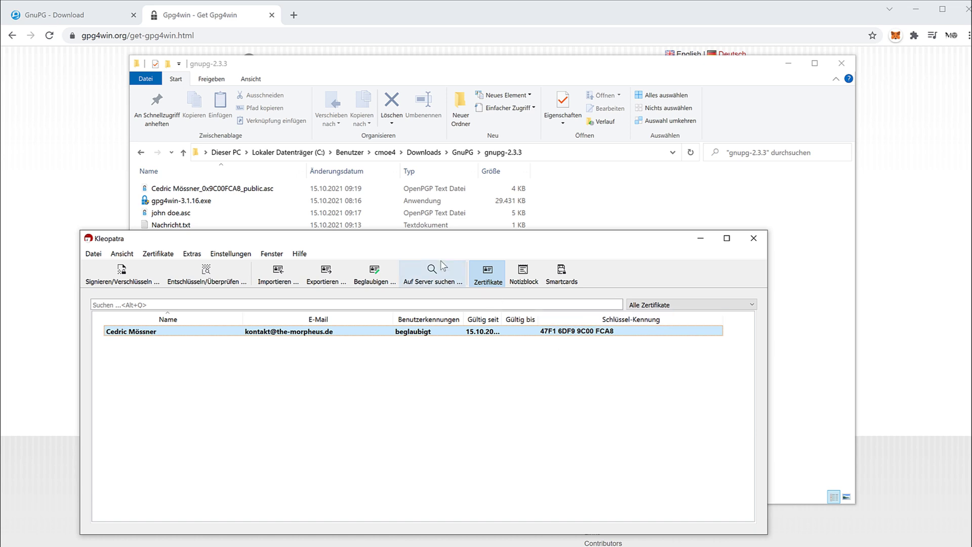
drag(429, 247, 606, 241)
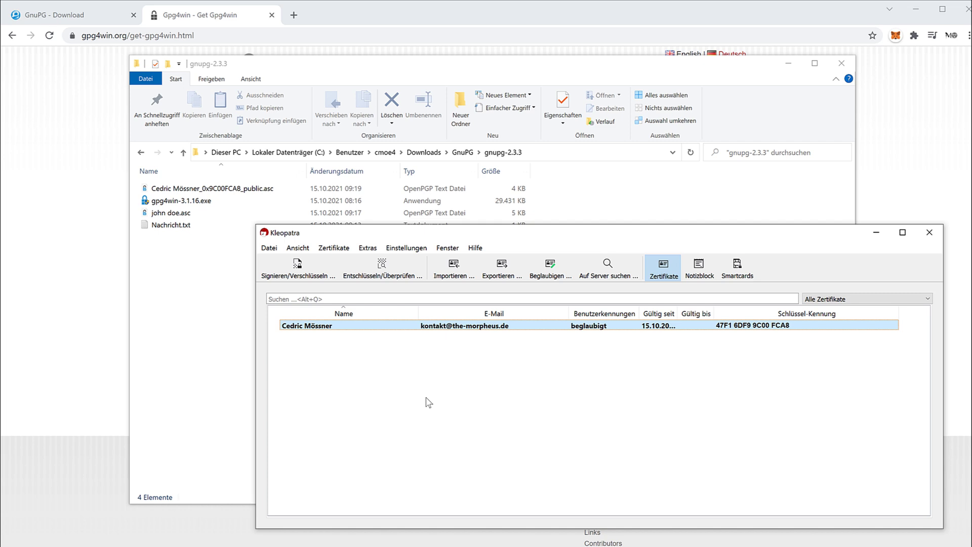
Step: Import john doe.asc and review the suggested ways to verify its fingerprint
click(198, 275)
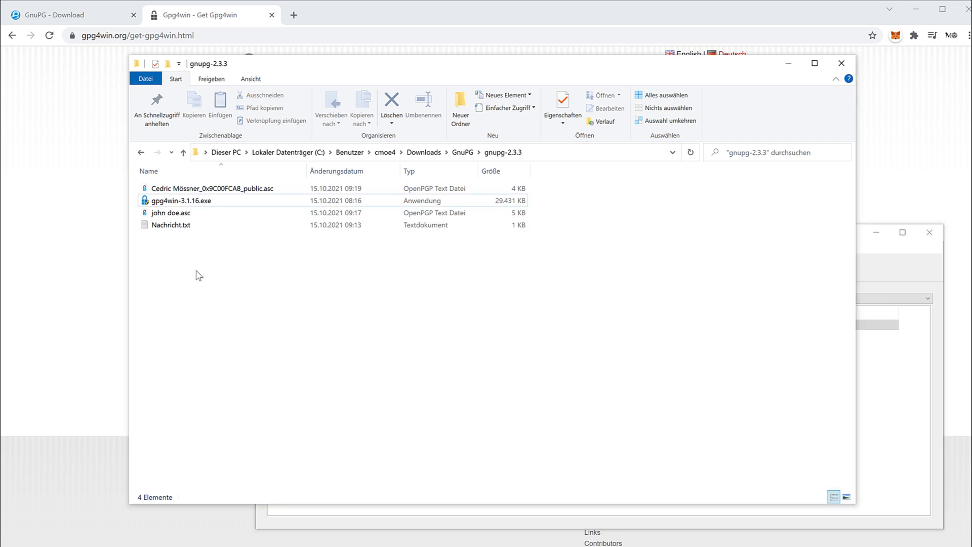
click(190, 217)
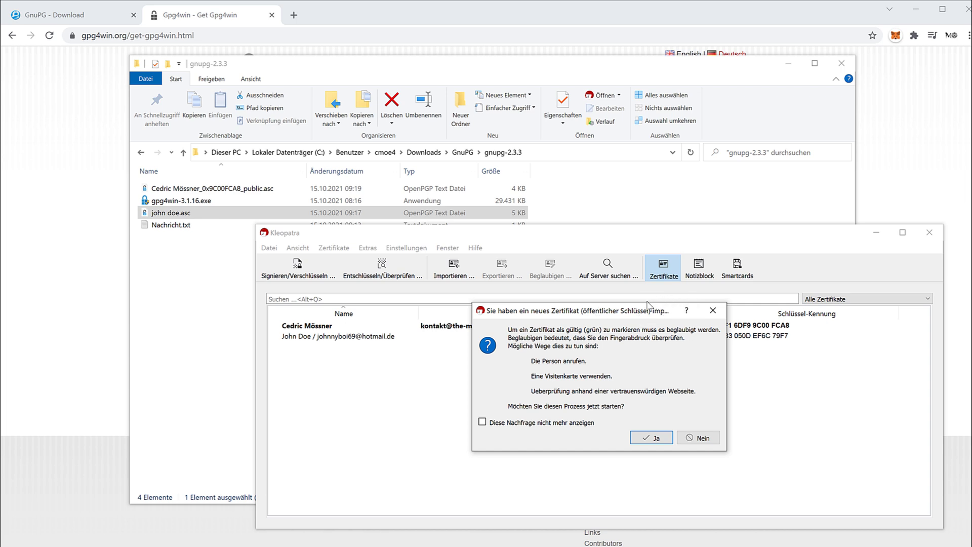
drag(531, 360, 591, 364)
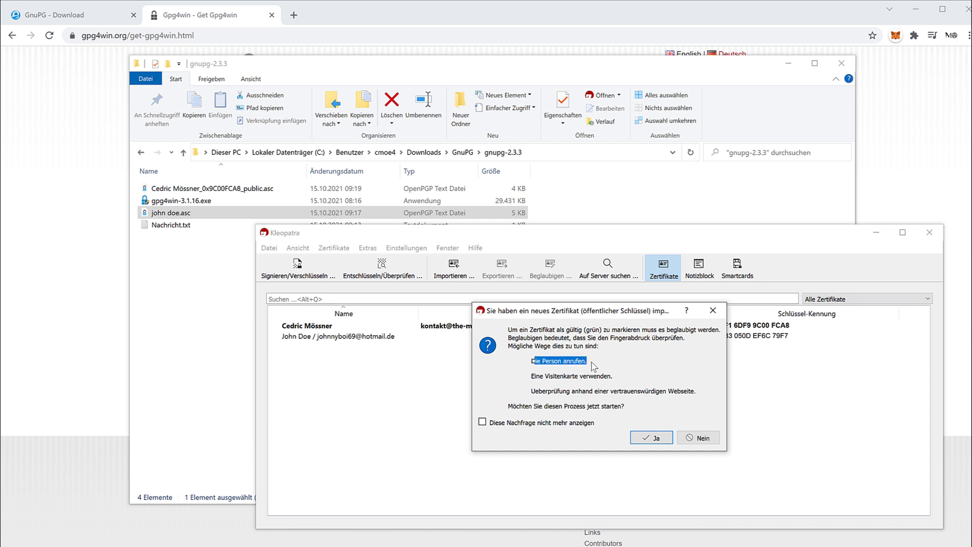
drag(532, 376, 615, 377)
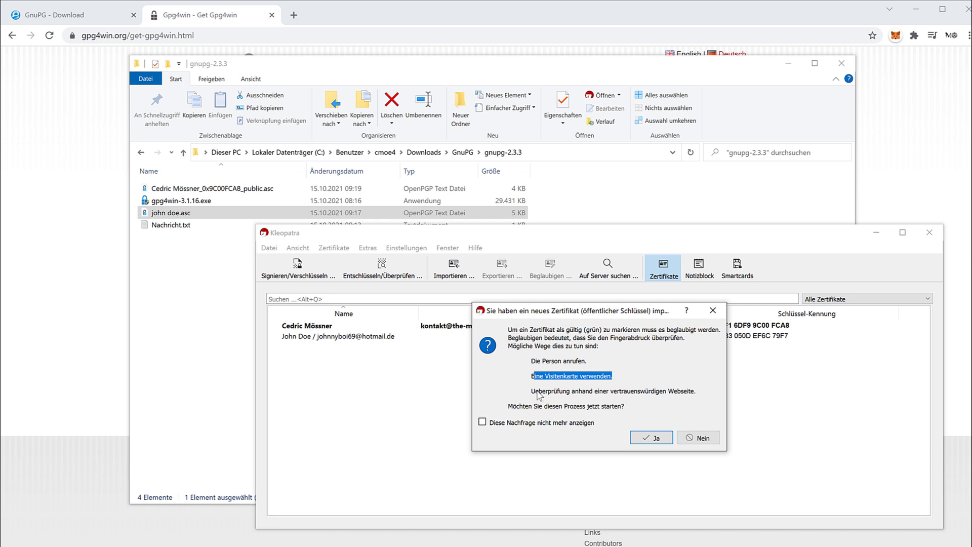
drag(537, 394, 687, 396)
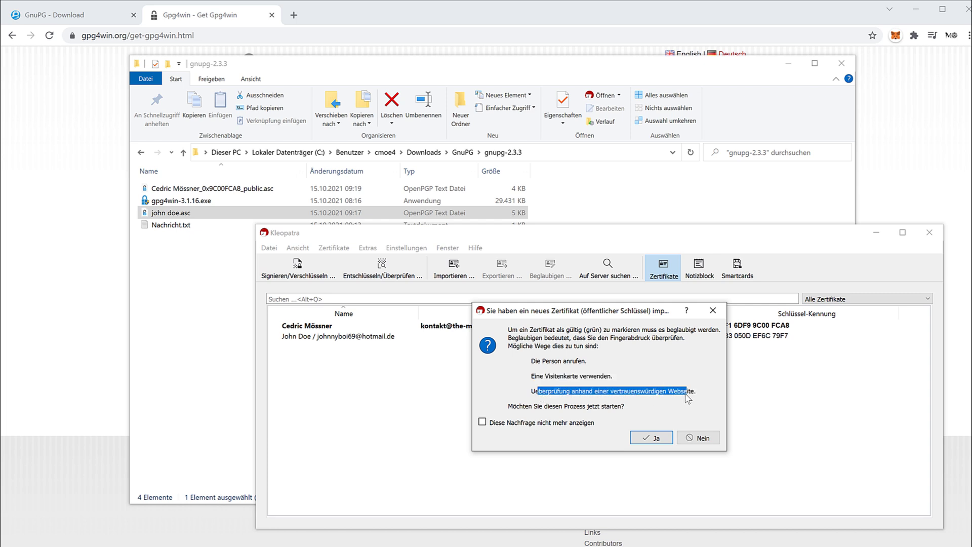
click(657, 407)
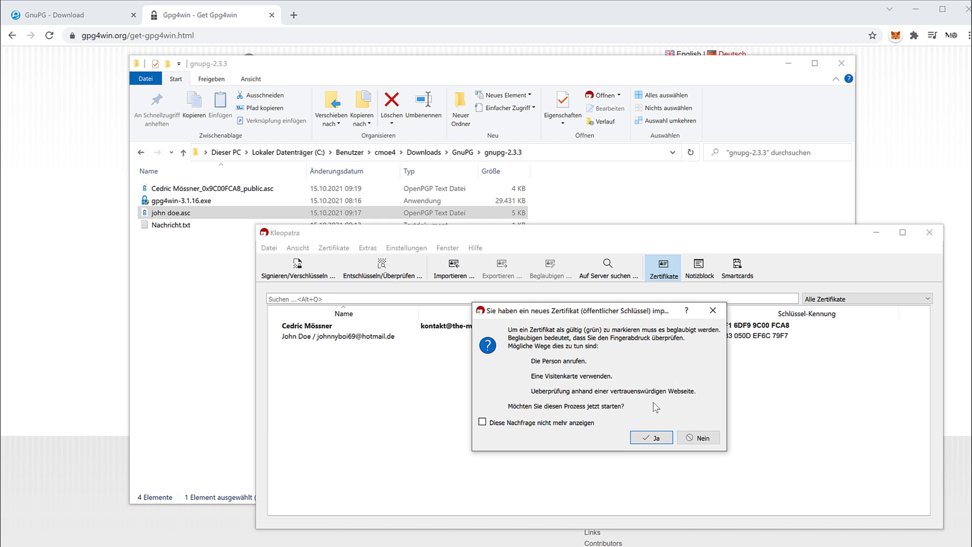
Step: Certify the imported certificate with your own key and dismiss the success message
click(653, 439)
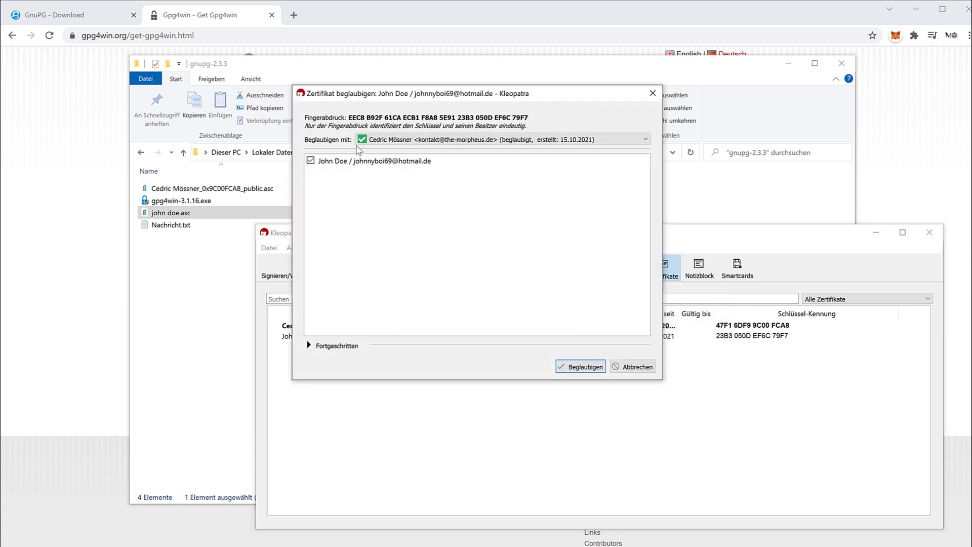
click(574, 370)
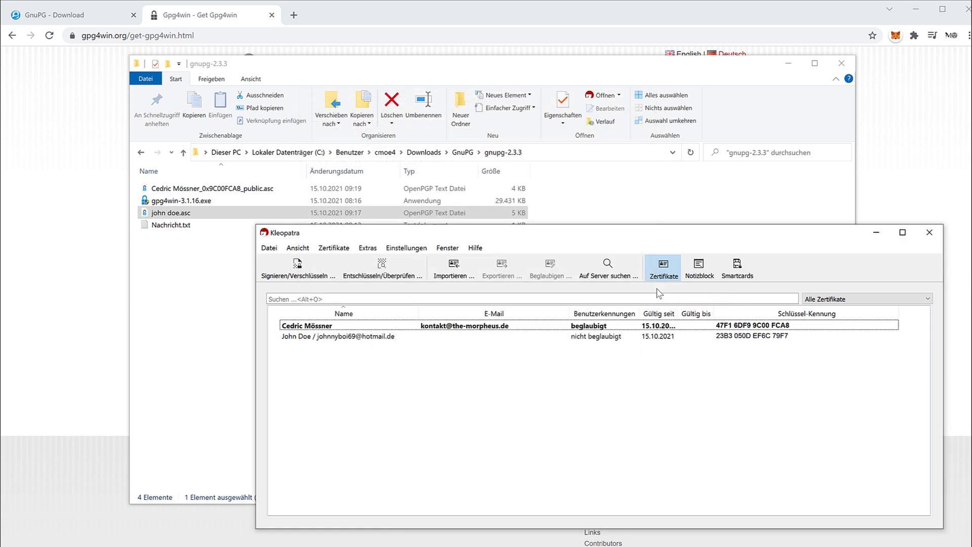
click(653, 399)
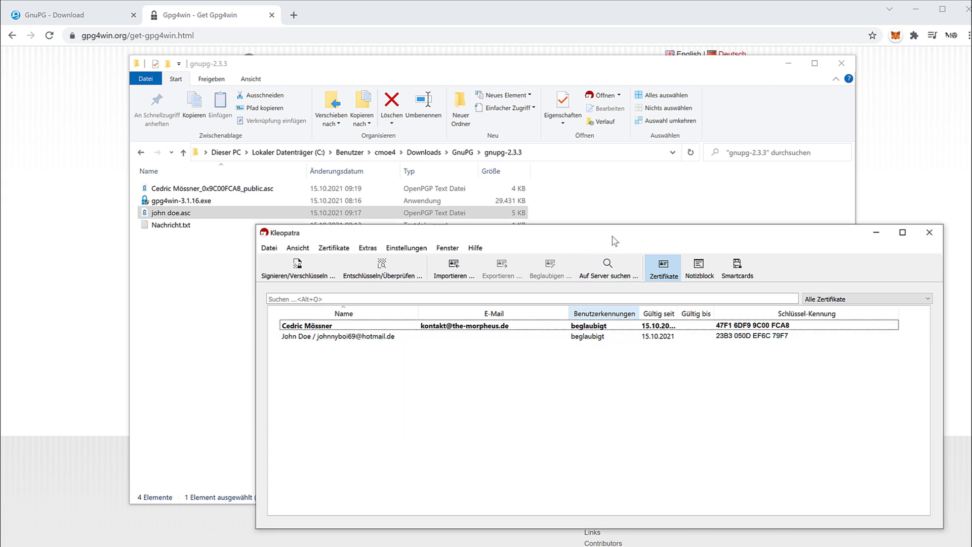
drag(612, 236, 555, 140)
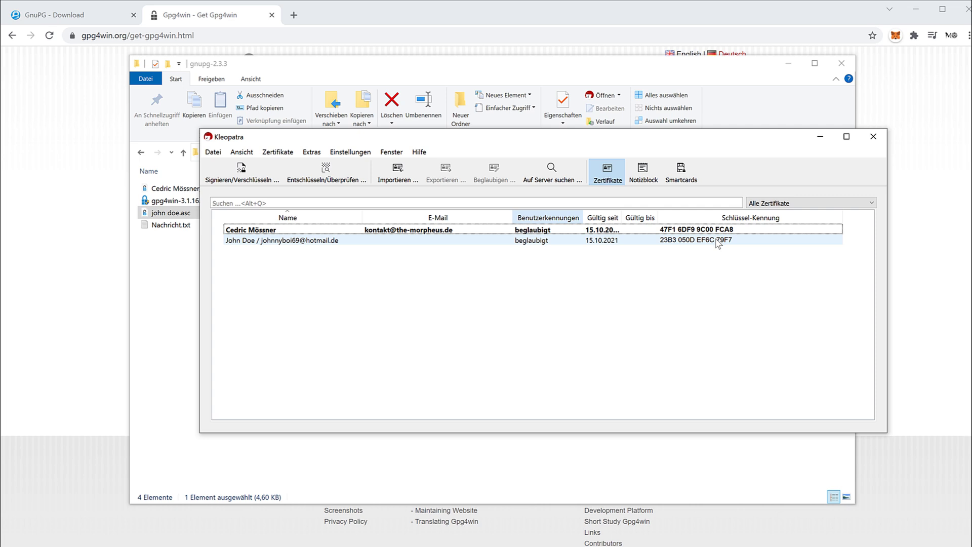
Step: Check the certified contact certificate's context menu, then bring the gnupg-2.3.3 folder forward
click(720, 243)
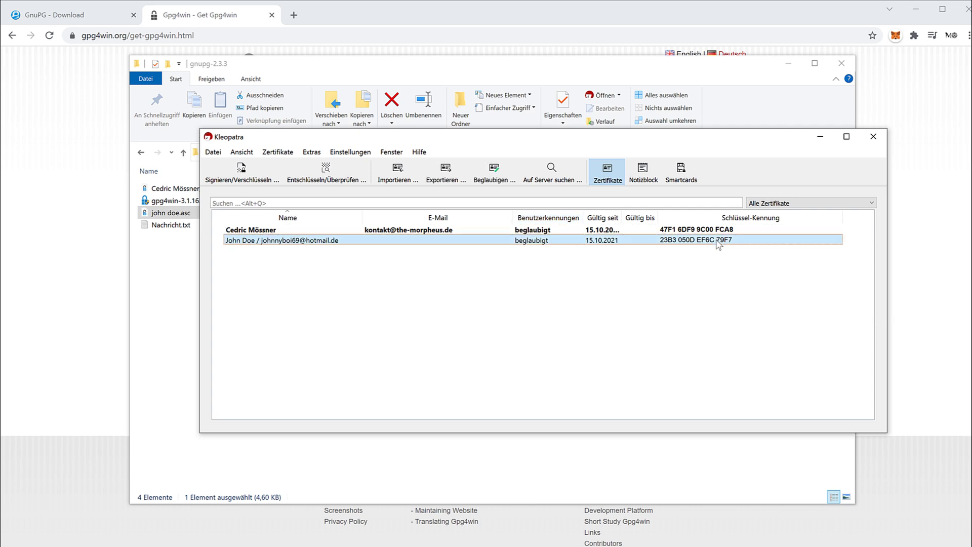
right_click(528, 243)
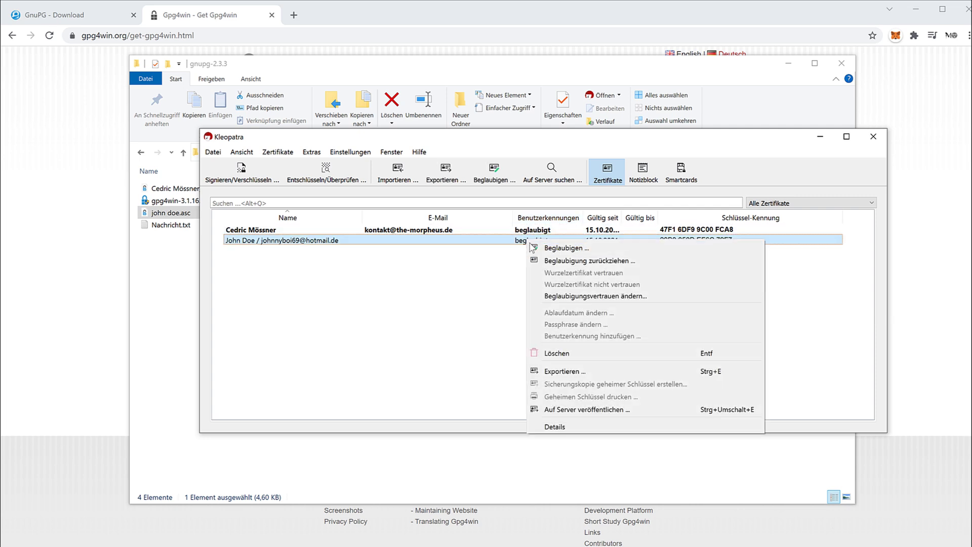
click(407, 324)
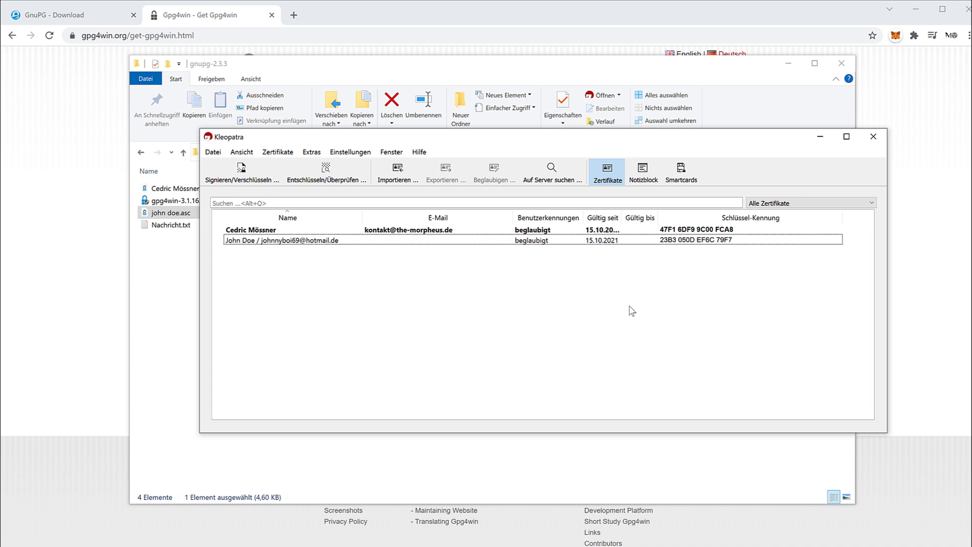
drag(411, 142, 525, 175)
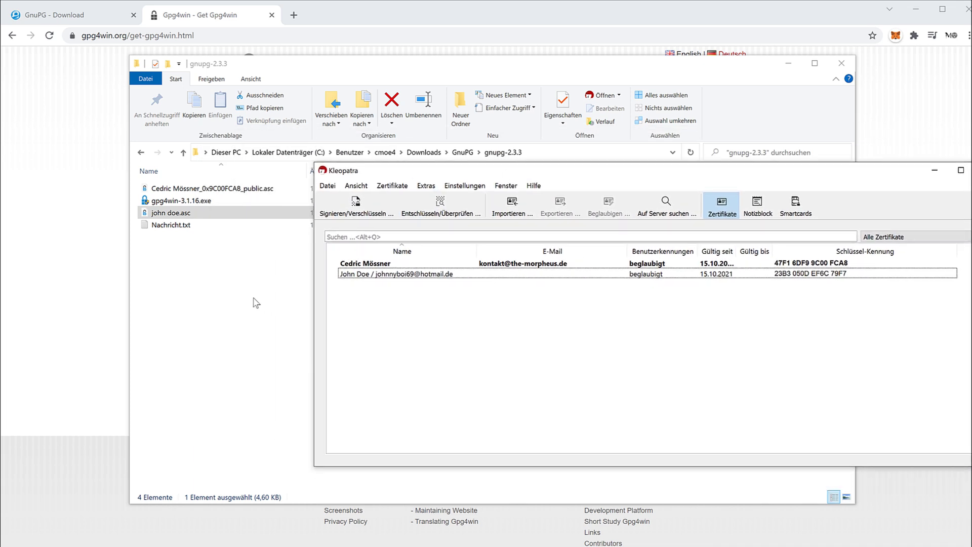
click(257, 303)
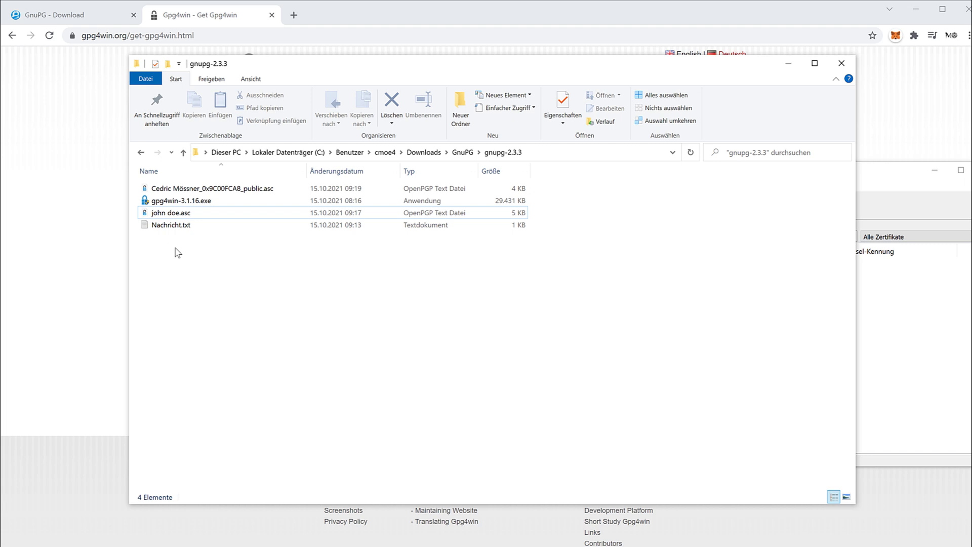
Step: Start signing and encrypting Nachricht.txt from its GpgEX context submenu
click(173, 229)
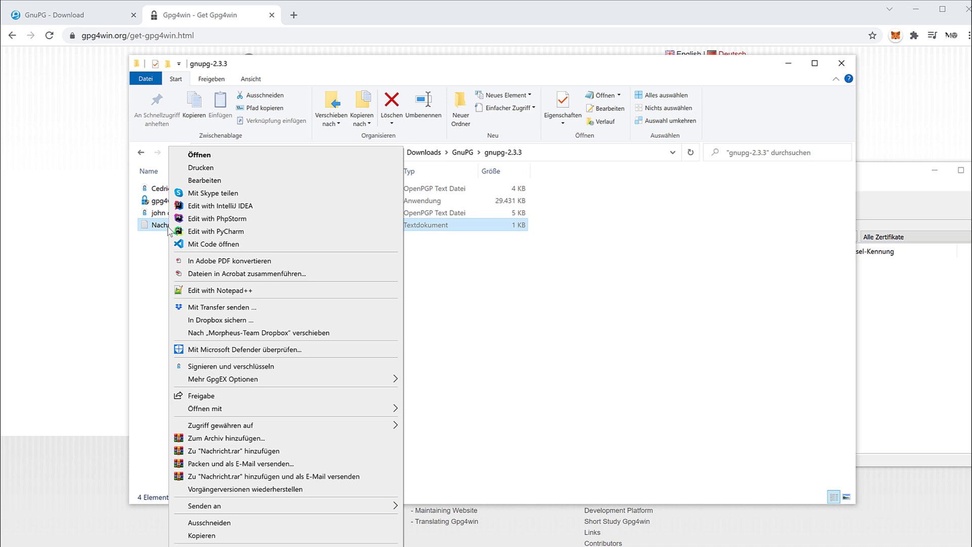
mouse_move(204, 384)
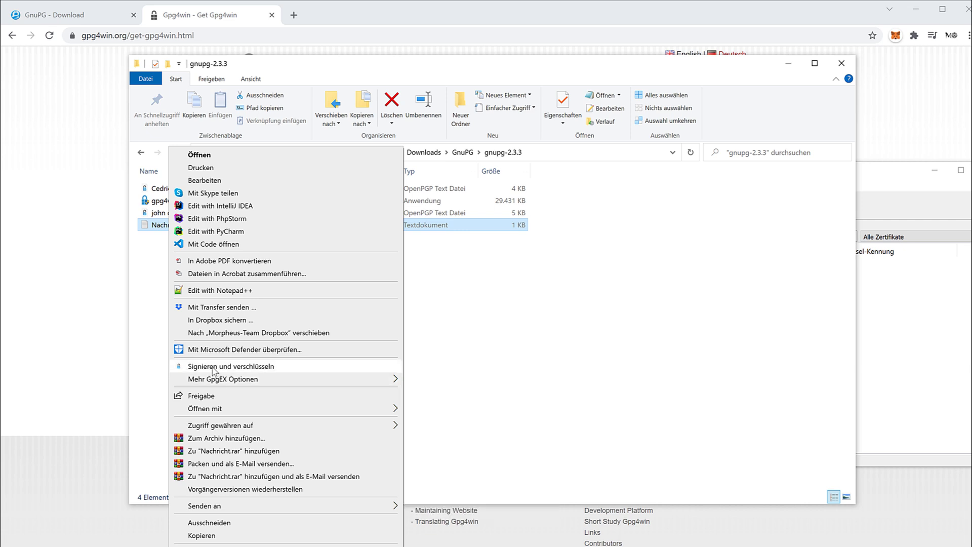
mouse_move(245, 378)
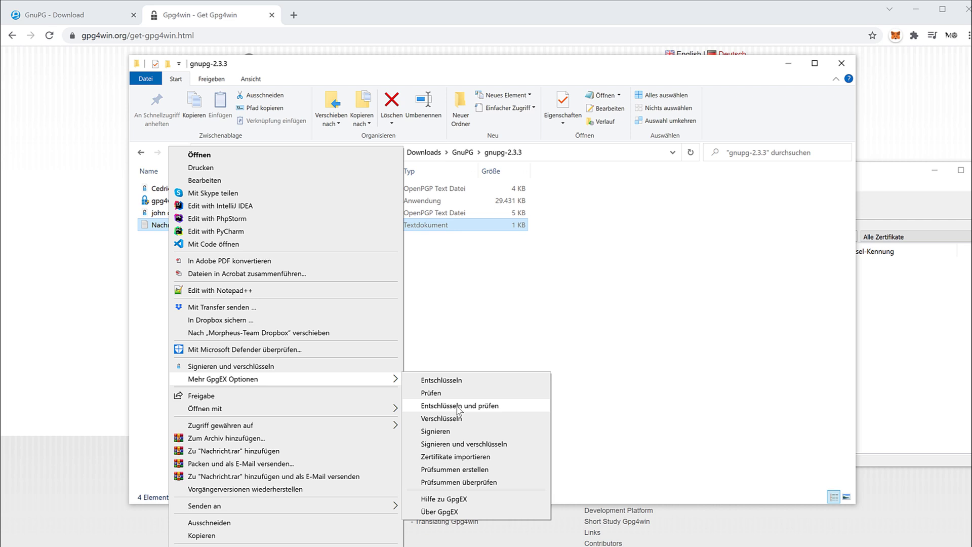
click(364, 366)
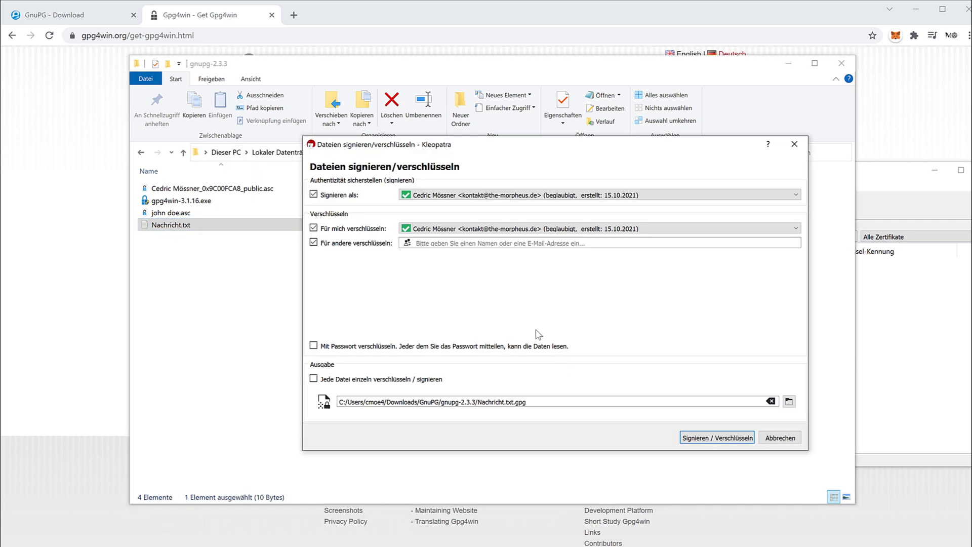
Step: Keep your own certificate as the 'Signieren als' signing certificate
click(471, 244)
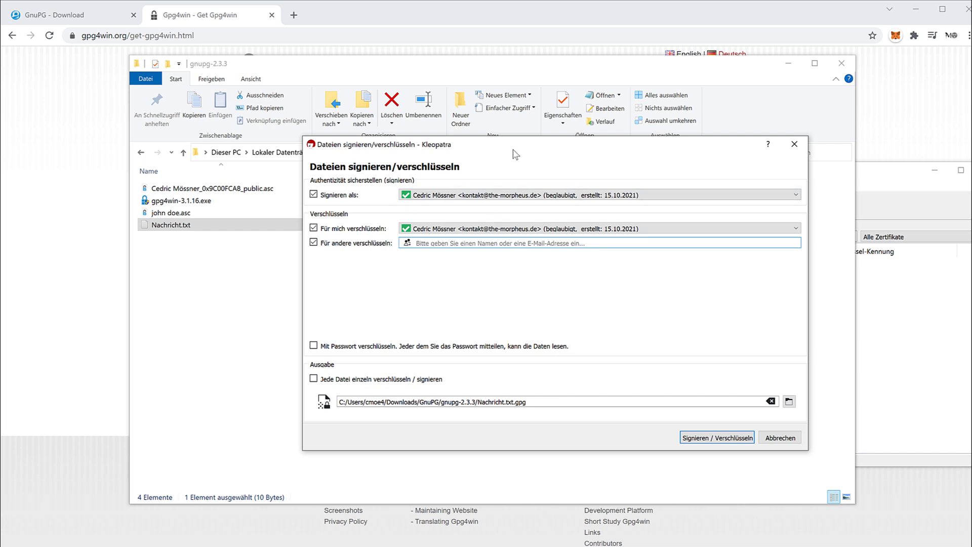
drag(513, 150, 475, 150)
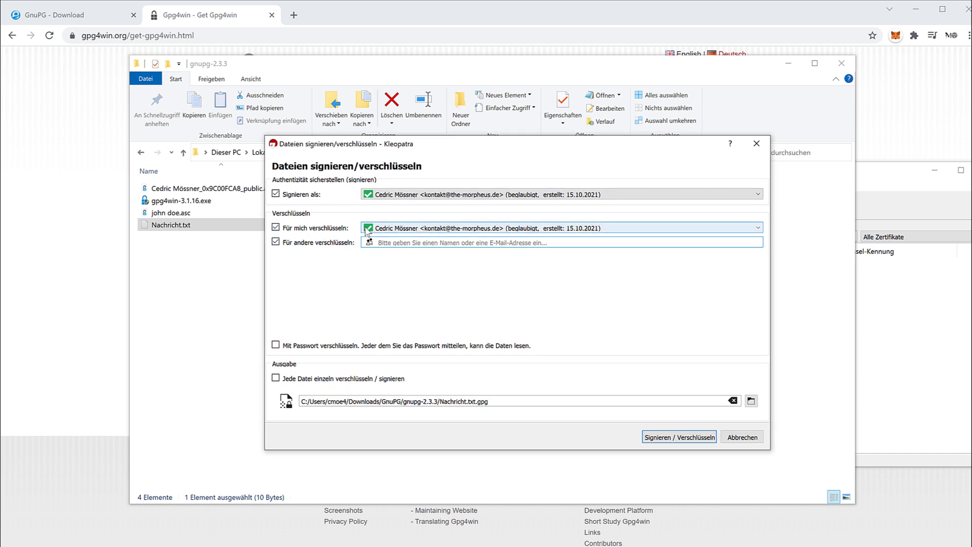
mouse_move(368, 231)
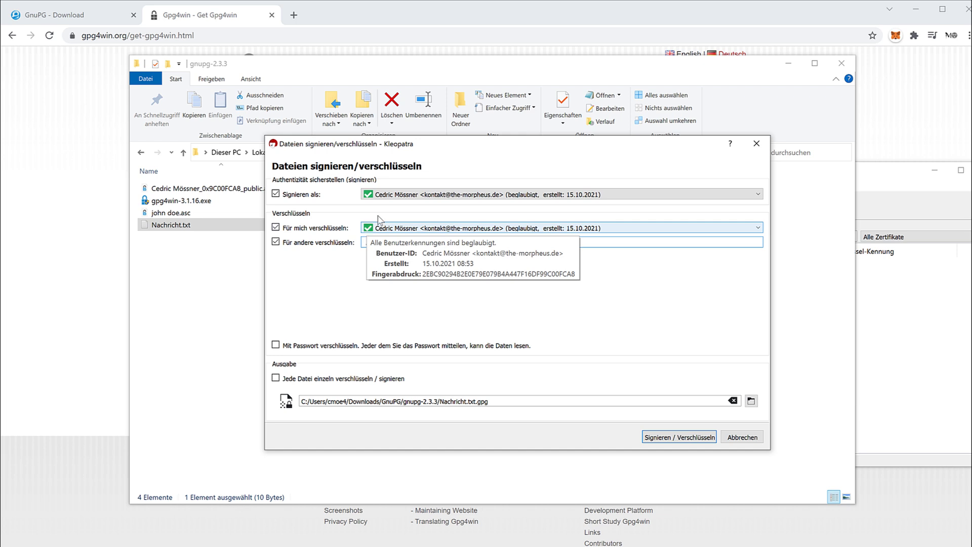
click(424, 195)
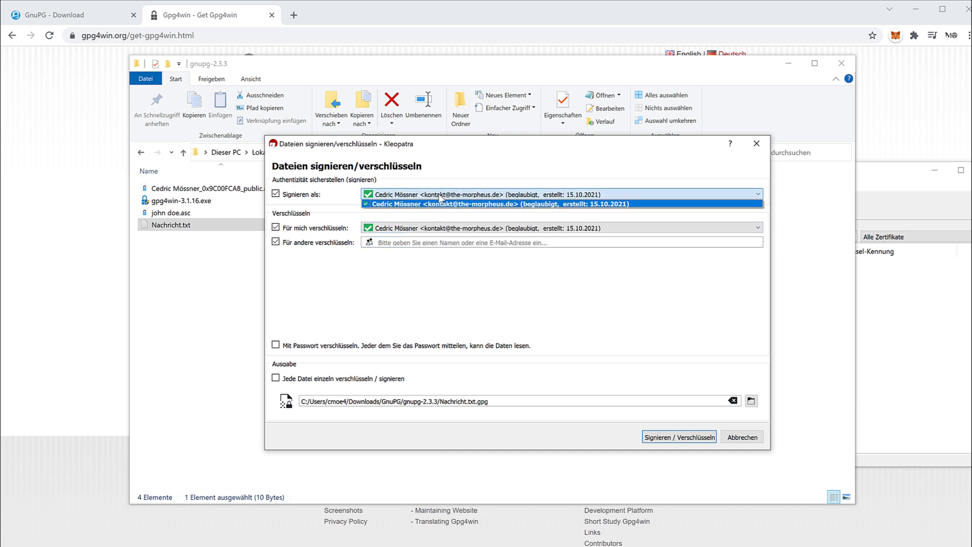
click(463, 289)
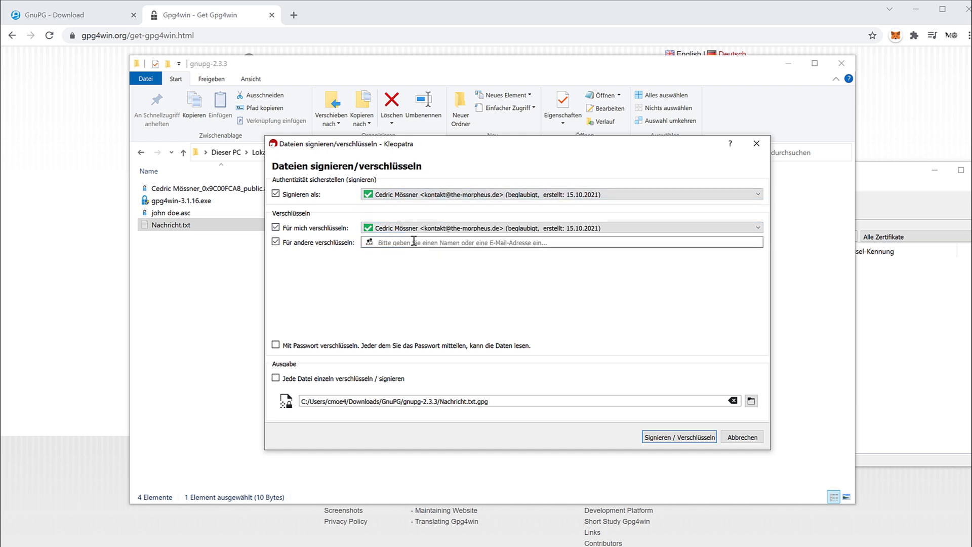
Step: Find the recipient's certificate in Kleopatra's list and open its actions
click(913, 338)
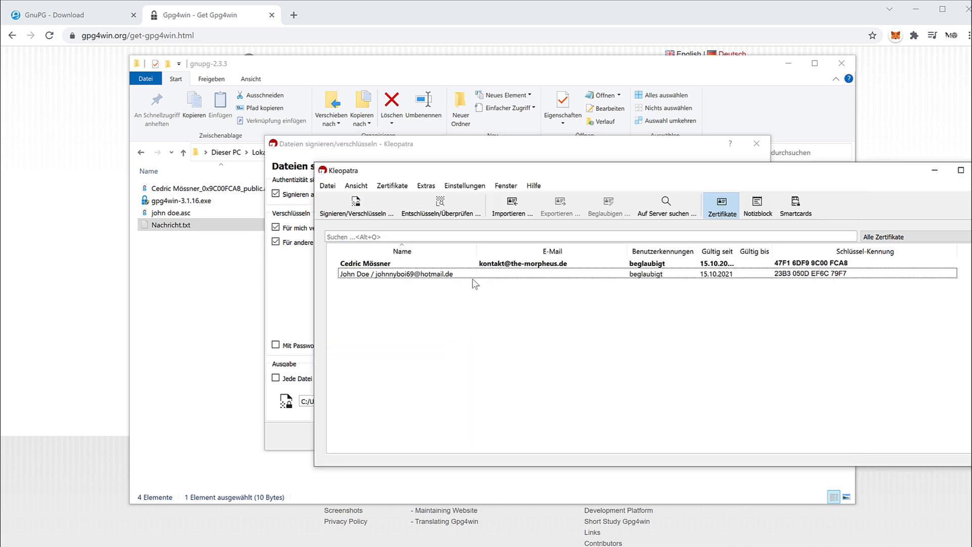
click(418, 278)
right_click(418, 279)
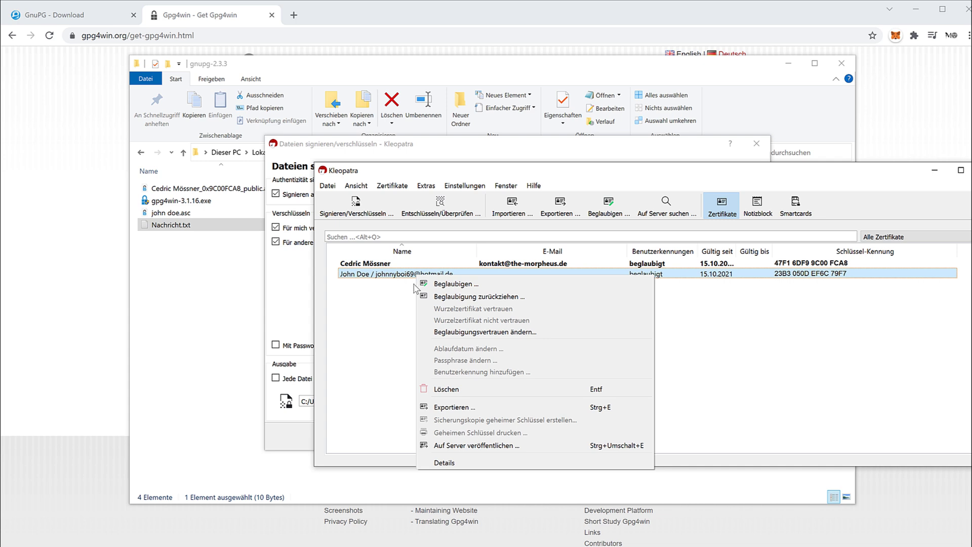
Step: Open the recipient's .asc key file in Notepad, read through it, and close it
click(182, 239)
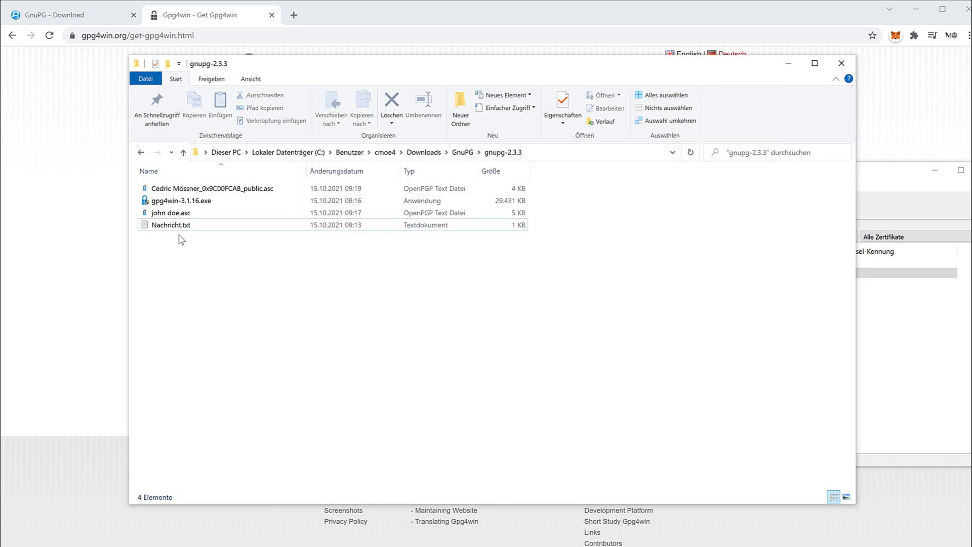
right_click(180, 213)
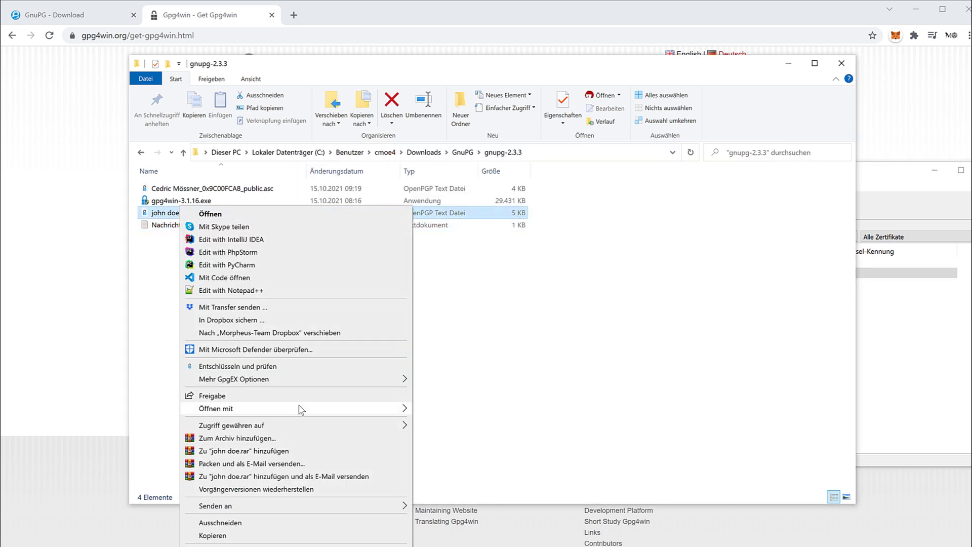
mouse_move(300, 409)
click(431, 408)
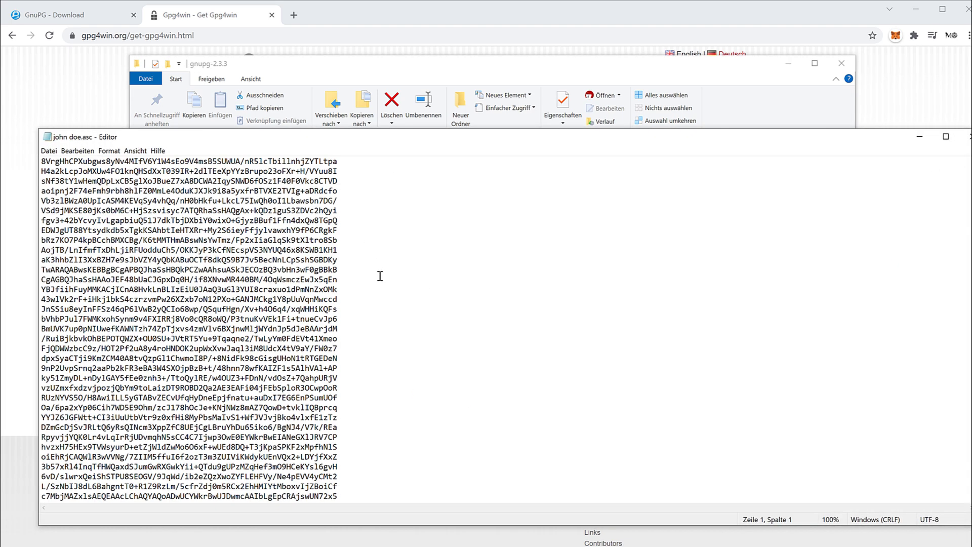
scroll(380, 276, down, 1)
scroll(397, 291, up, 8)
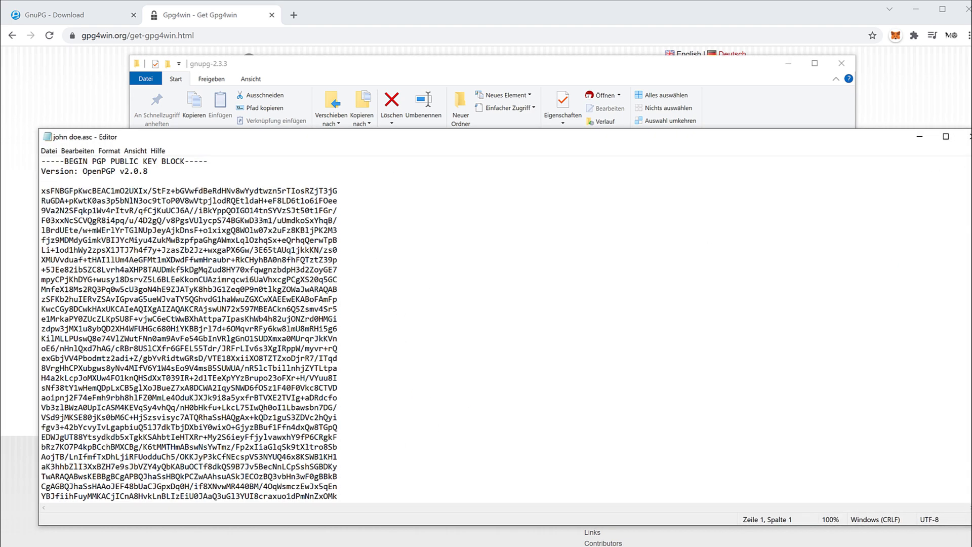
click(968, 137)
Step: Open the export dialog for the recipient's certificate in Kleopatra
click(901, 347)
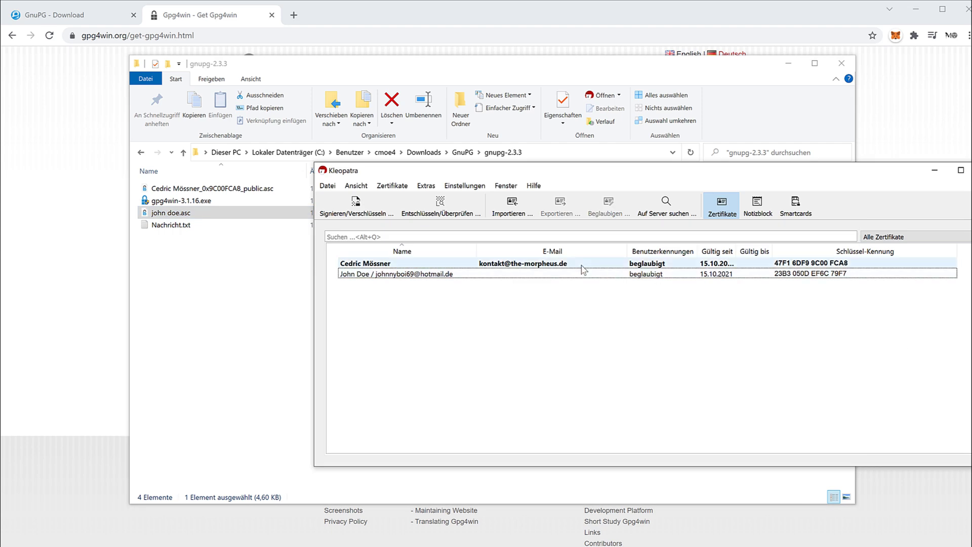
click(581, 273)
right_click(583, 274)
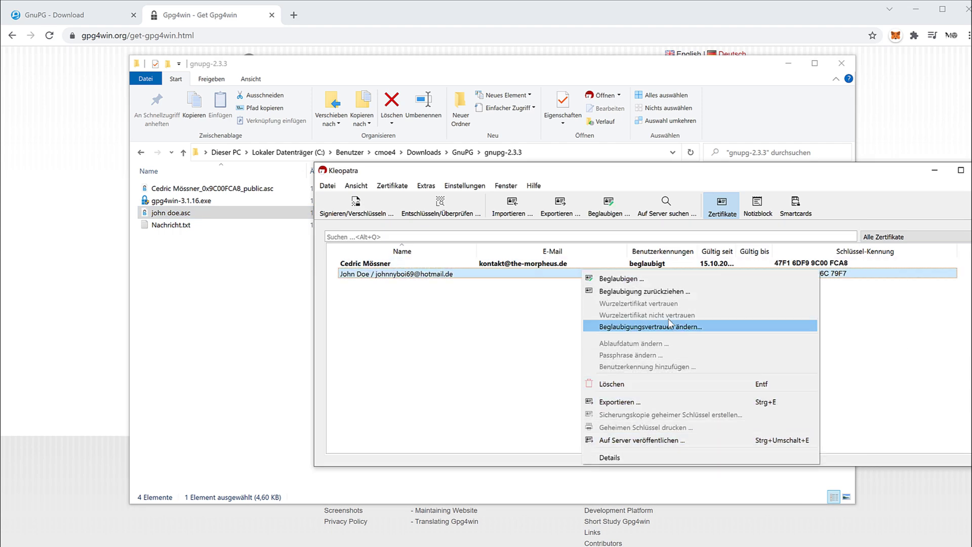
click(652, 408)
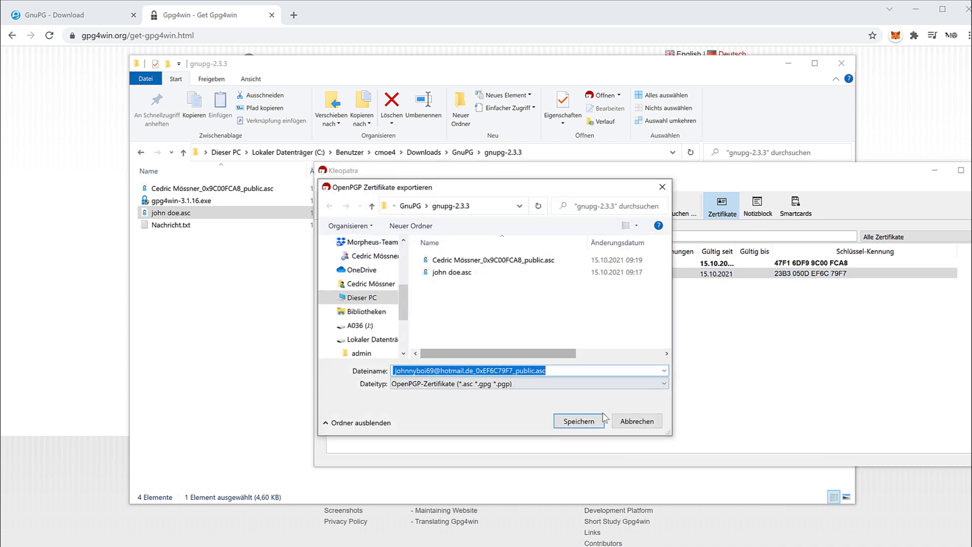
Step: Cancel the export and view the recipient certificate's details and subkeys
click(637, 421)
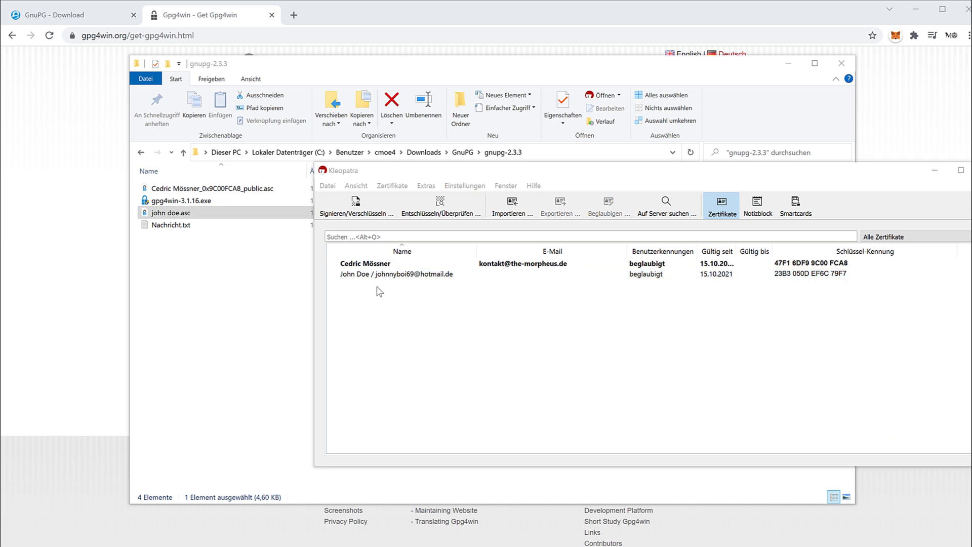
click(391, 276)
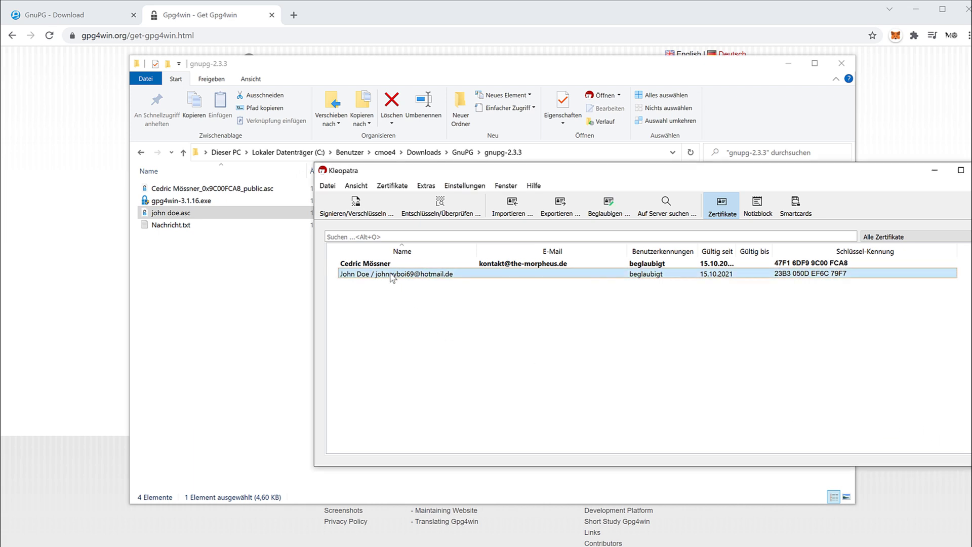
right_click(391, 276)
click(446, 462)
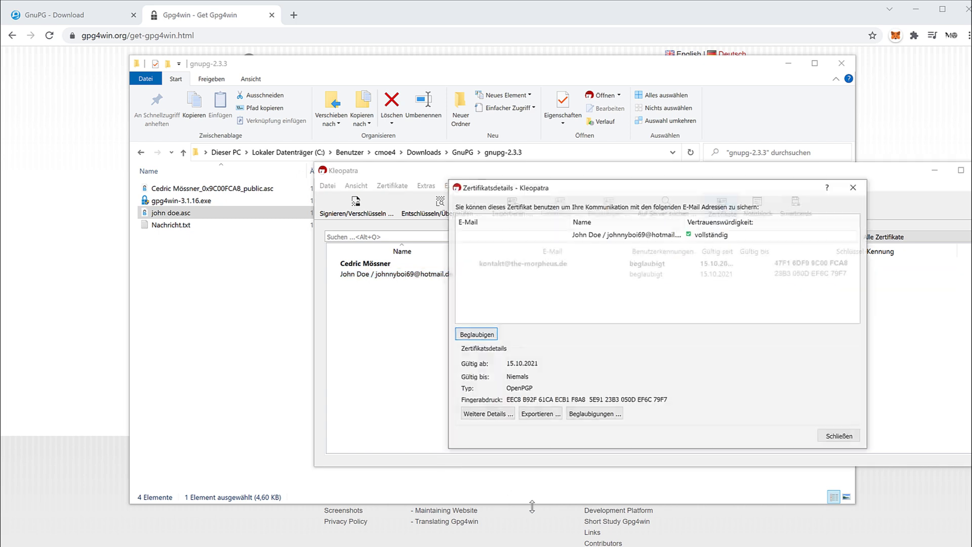
click(487, 414)
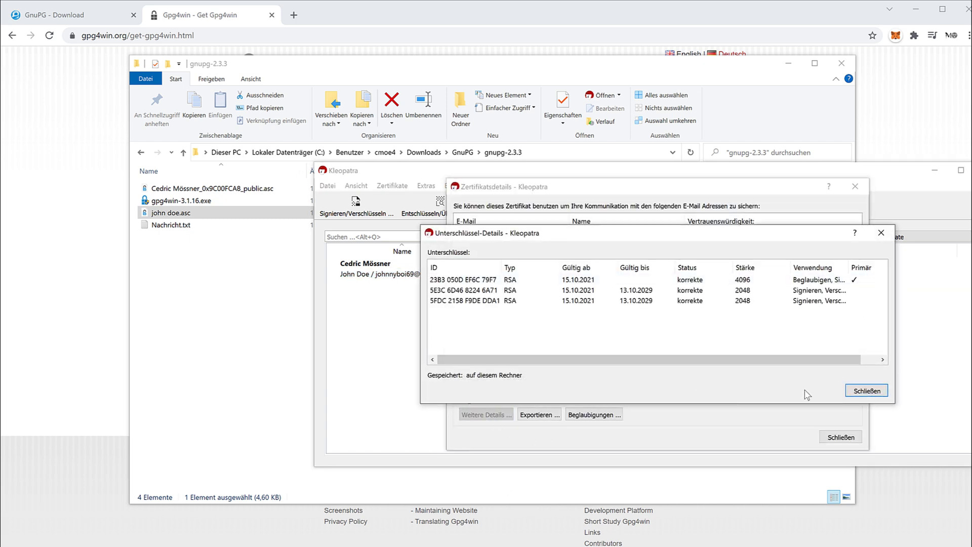
click(867, 390)
Step: View the certificate's public key block, then close all detail views
click(598, 240)
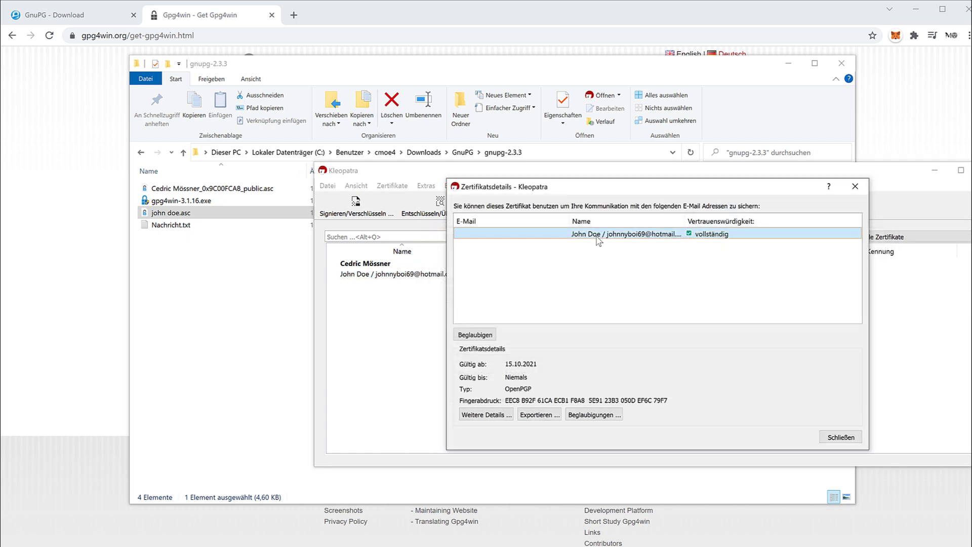
right_click(598, 238)
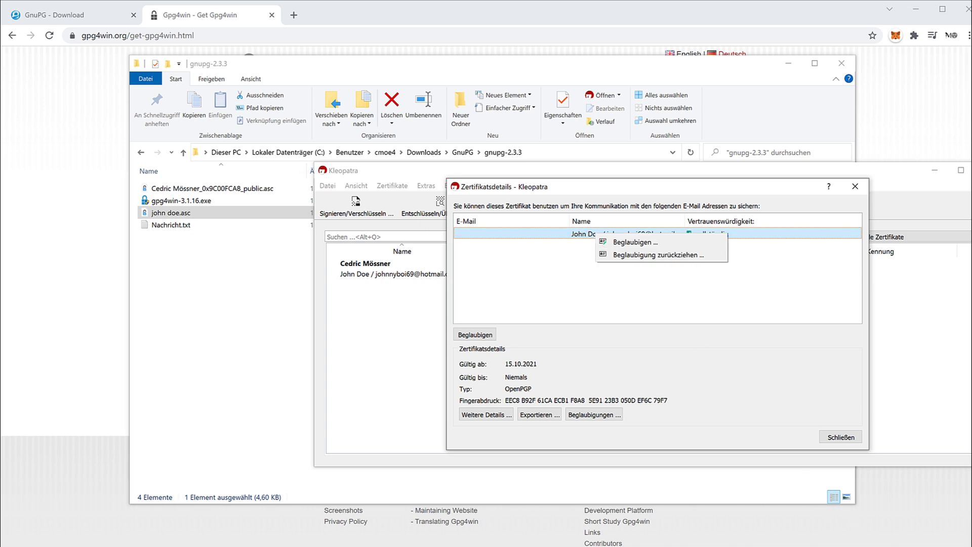
click(547, 415)
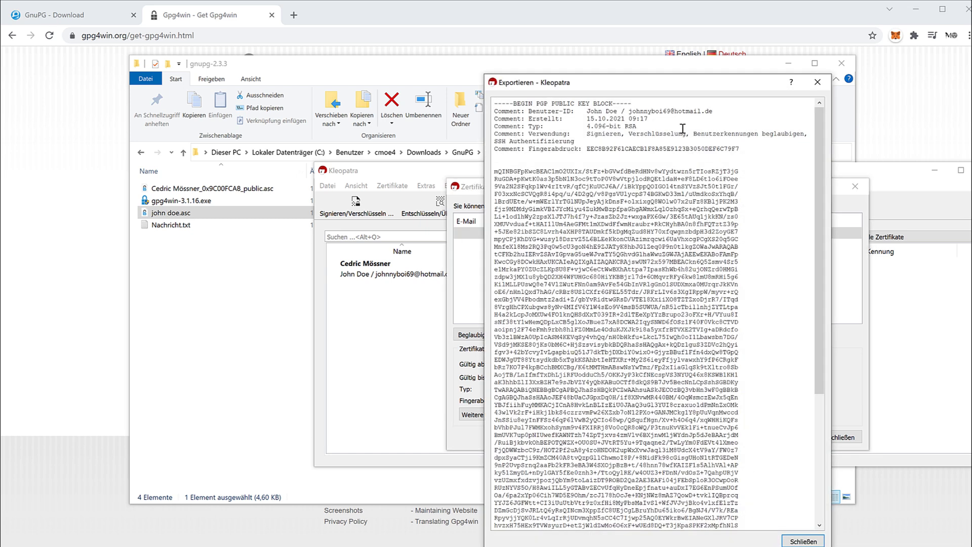
drag(587, 109, 713, 112)
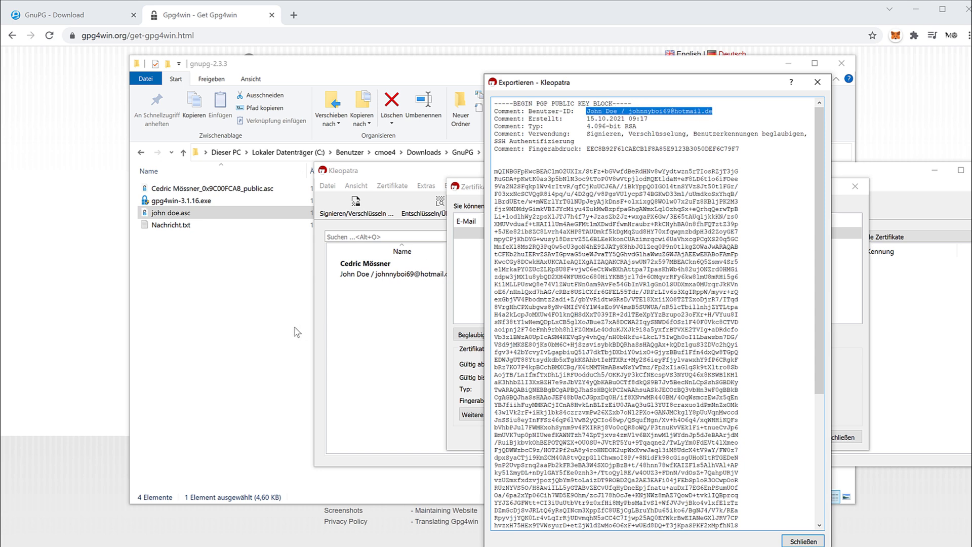
click(378, 348)
click(814, 81)
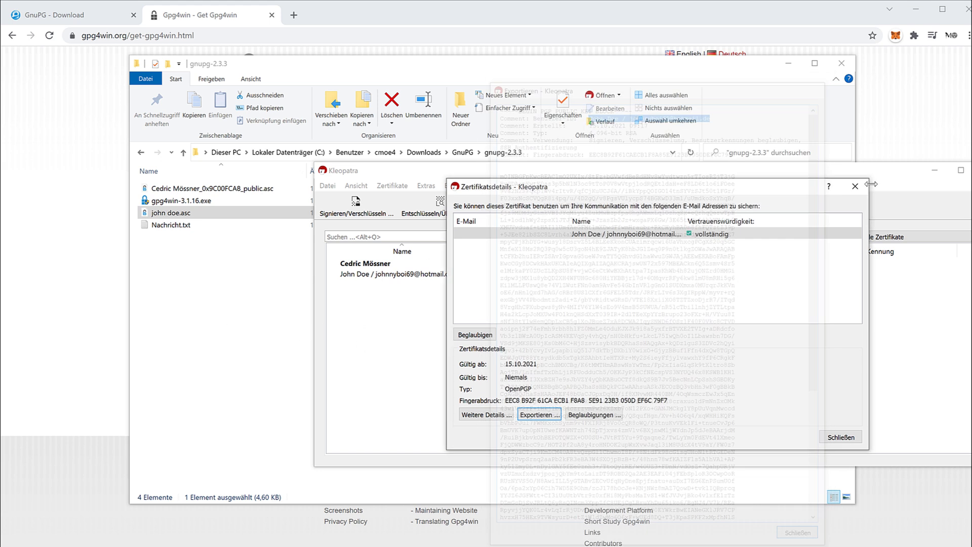
click(855, 186)
click(283, 418)
Step: Search 'john' under 'Für andere verschlüsseln' and add the contact's certificate as recipient
click(283, 418)
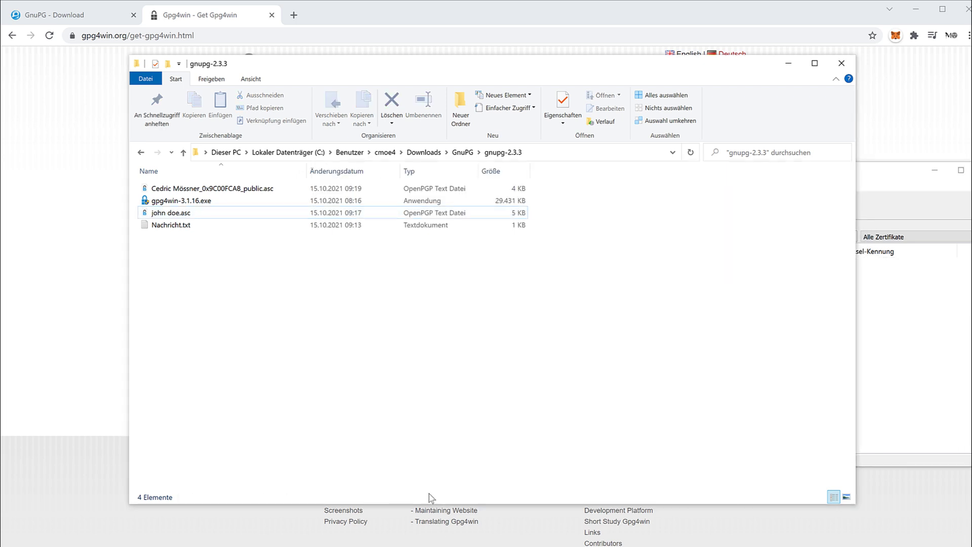
click(494, 531)
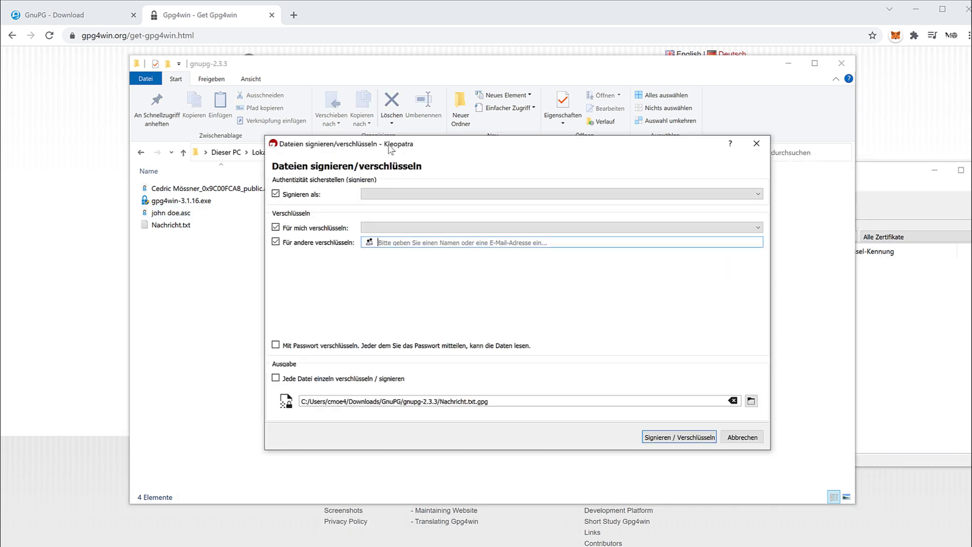
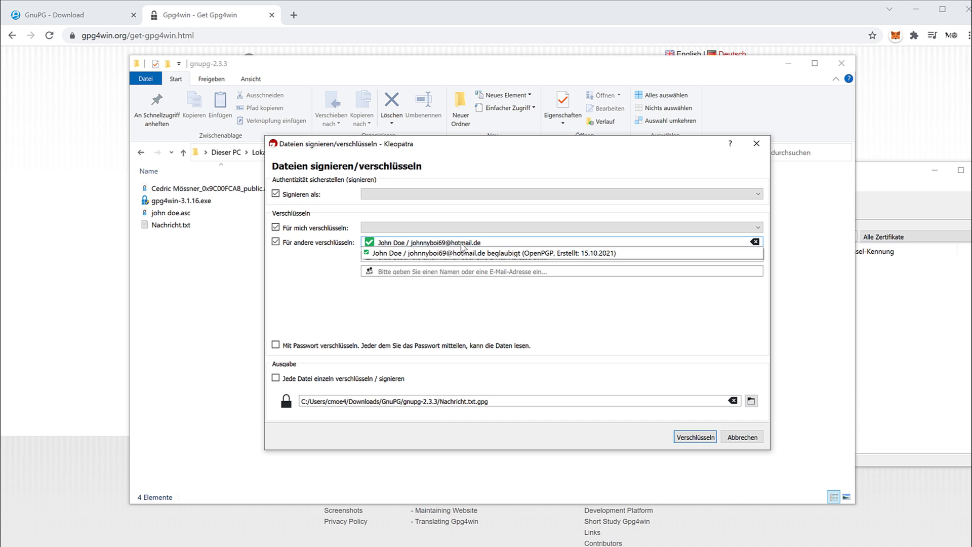
click(439, 255)
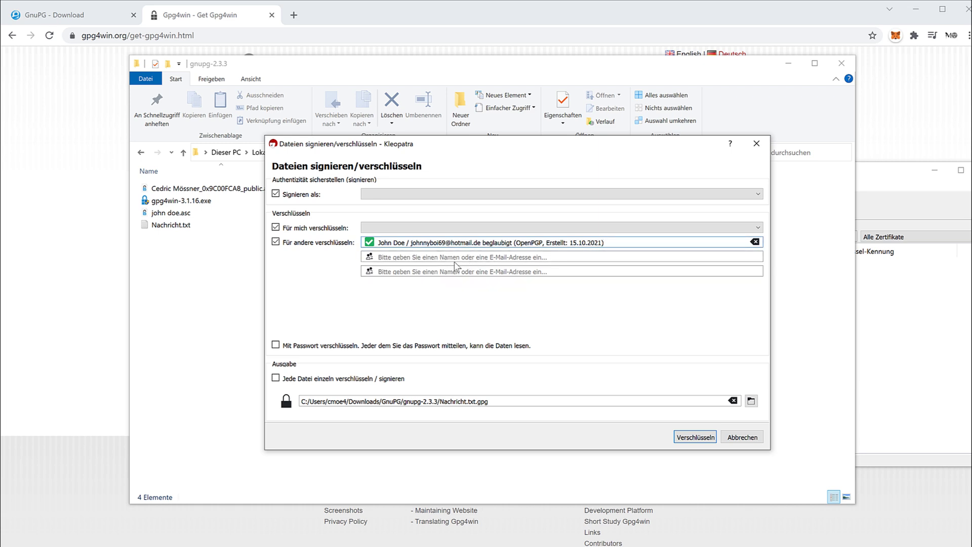
Step: Clear the stray second recipient entry and tick 'Mit Passwort verschlüsseln'
click(443, 257)
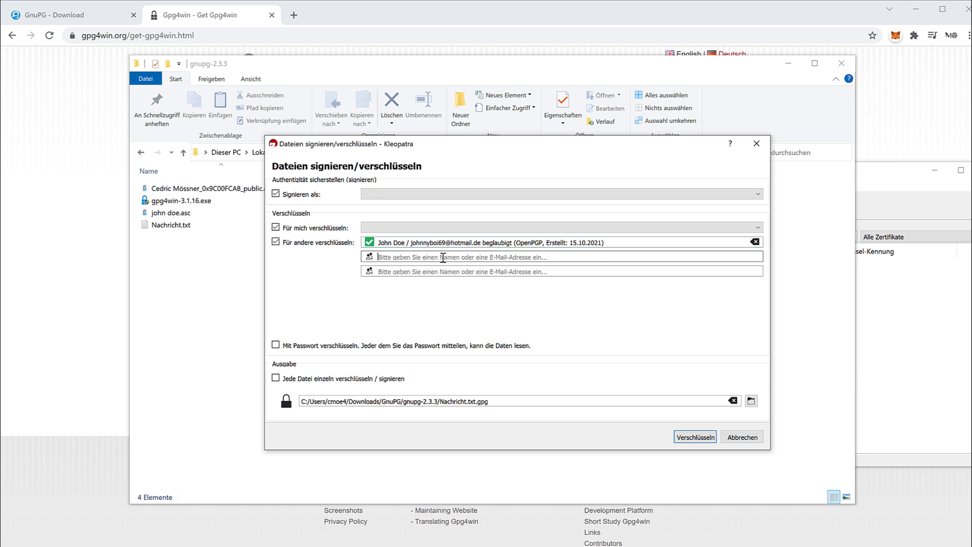
text(j)
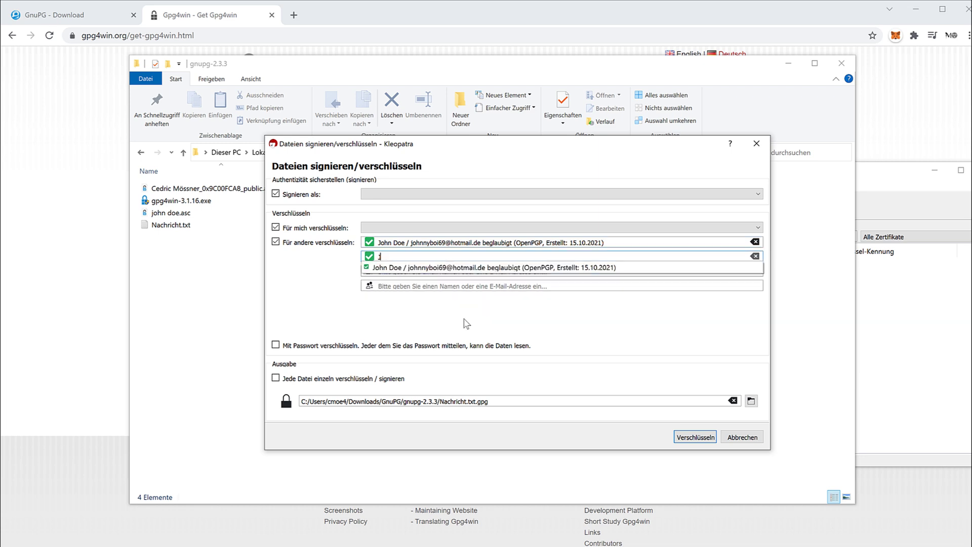
key(BackSpace)
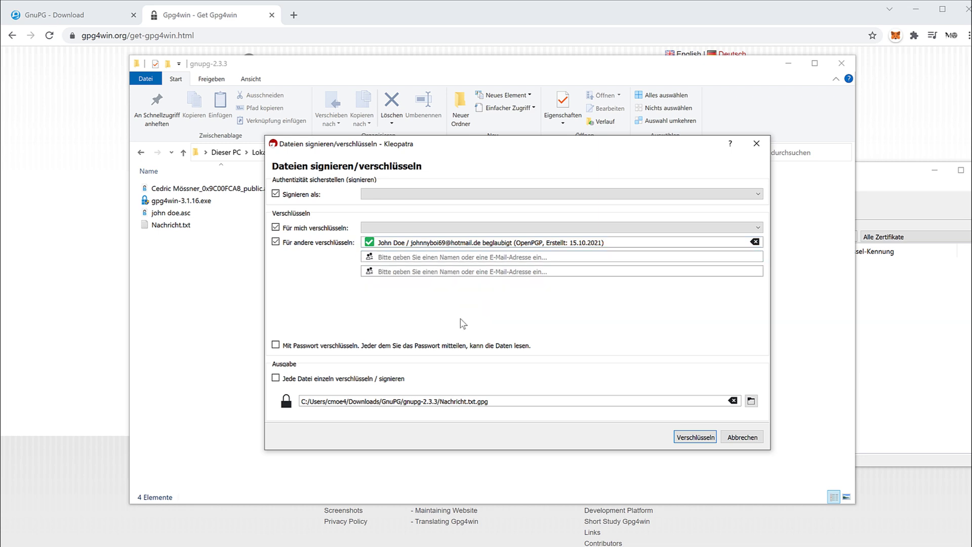
click(451, 348)
Step: Untick password encryption, pick your certificate for self-encryption and signing, then run Sign/Encrypt
click(277, 348)
click(404, 227)
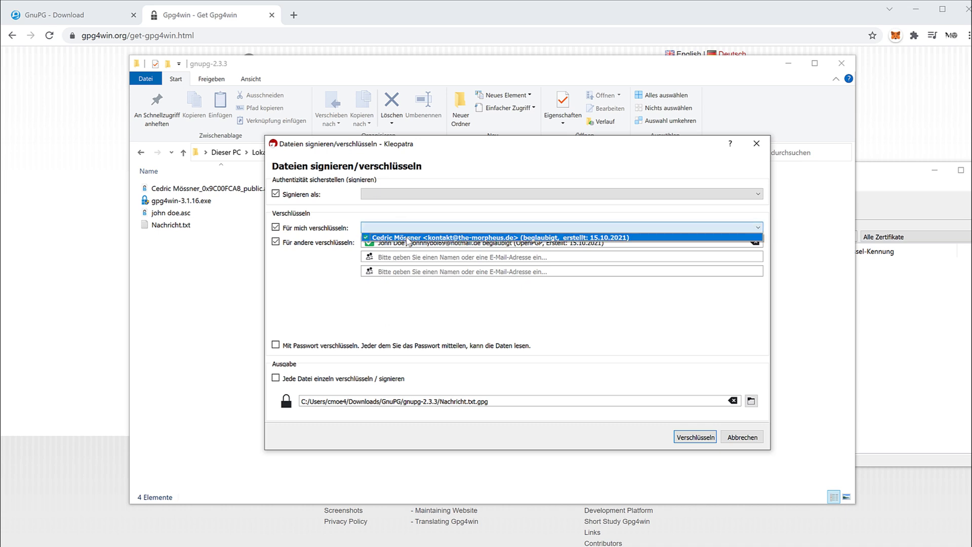
click(409, 242)
click(423, 195)
click(422, 208)
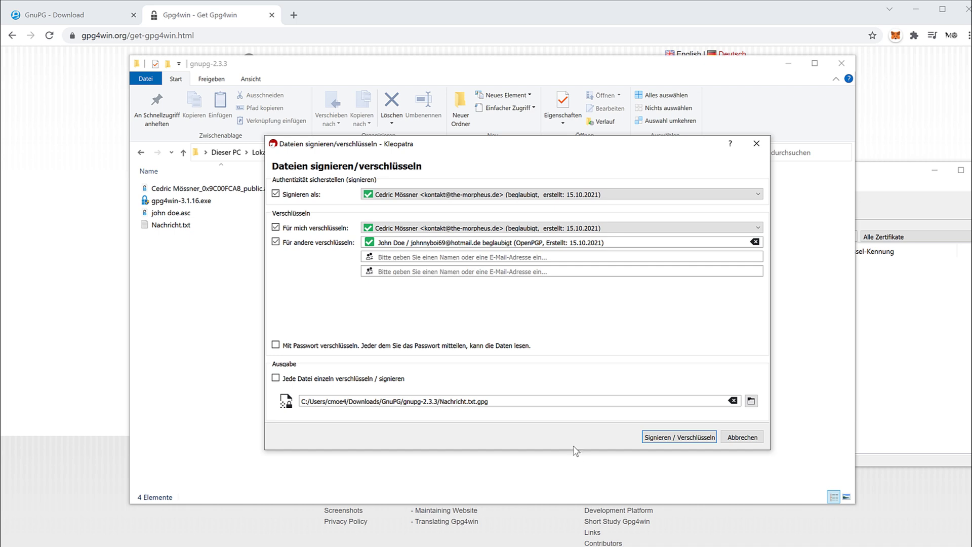
click(645, 434)
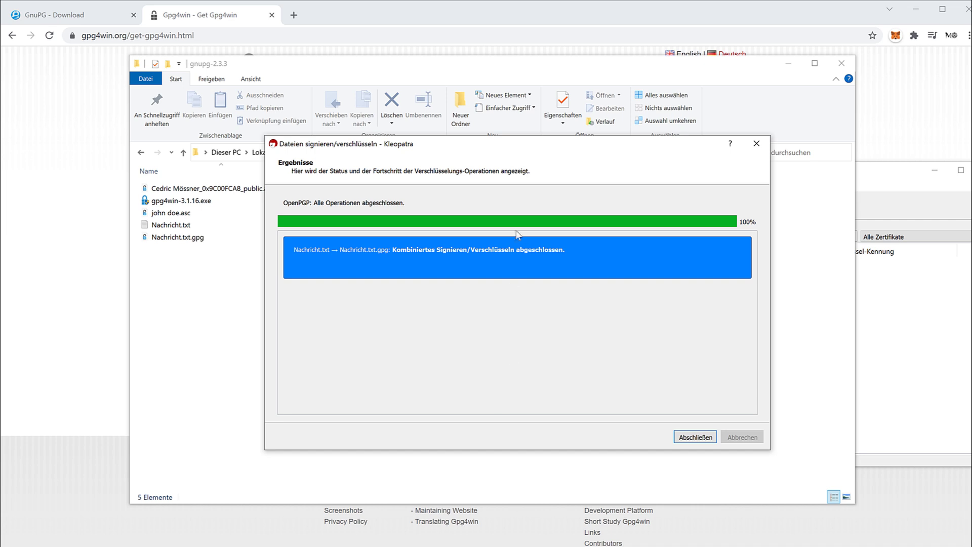
Step: Close the encryption results, view Nachricht.txt.gpg's unreadable encrypted contents in Notepad (Editor), then close Notepad
click(709, 439)
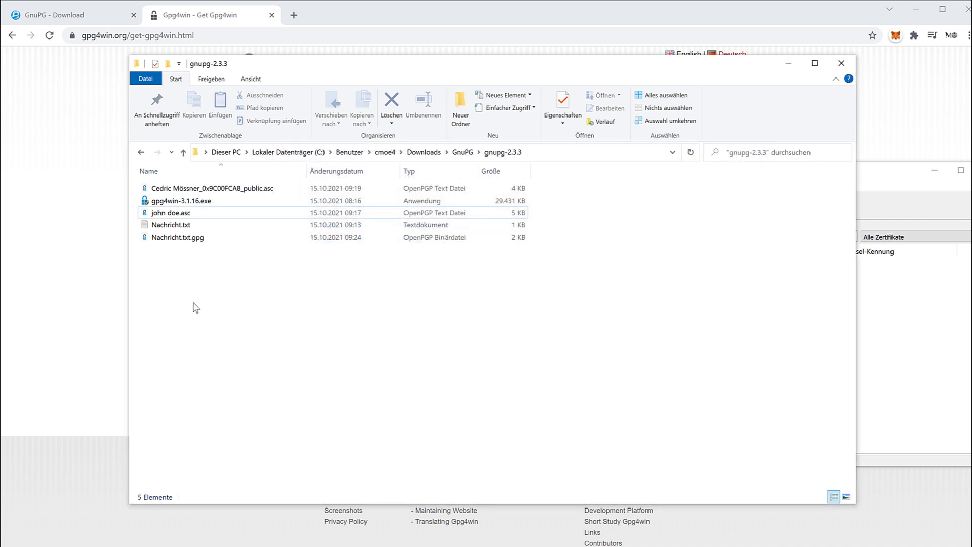
click(167, 237)
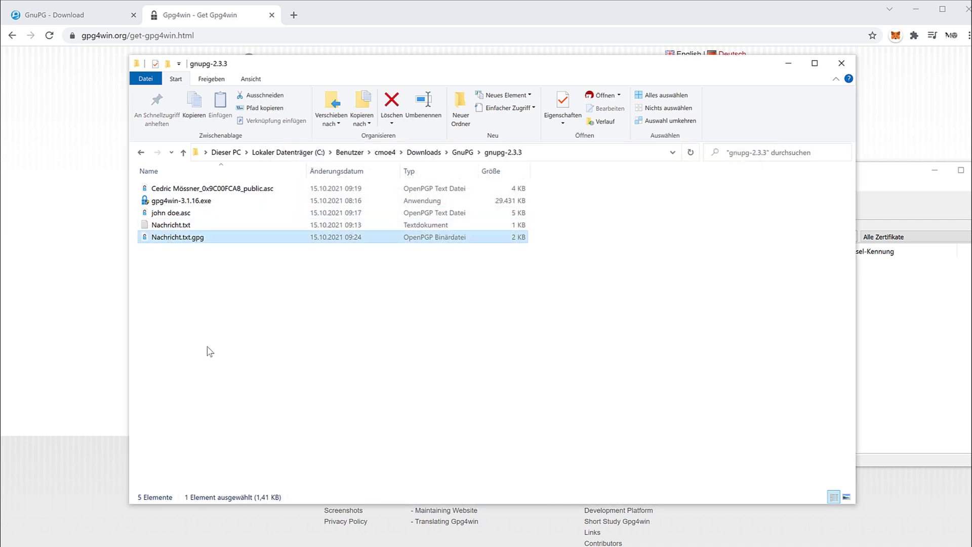
right_click(197, 239)
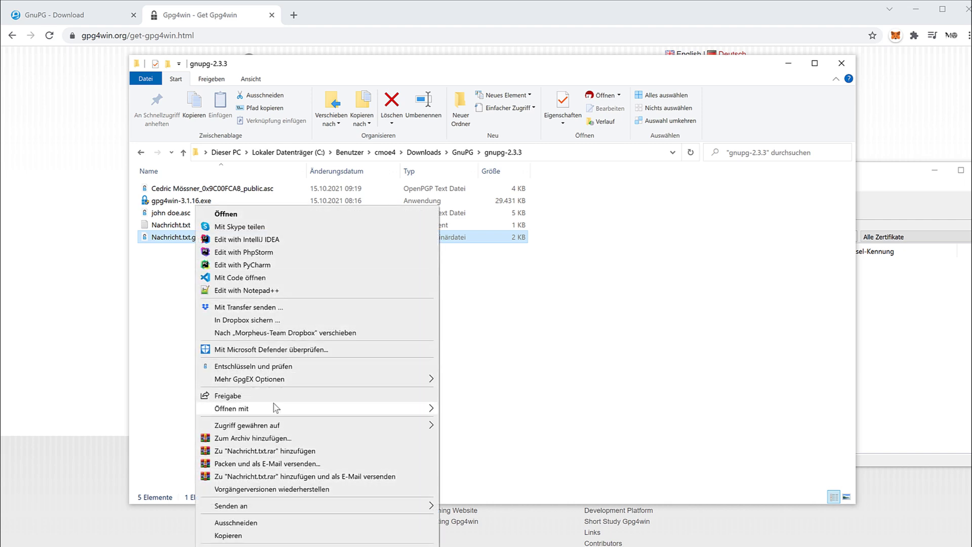
mouse_move(405, 415)
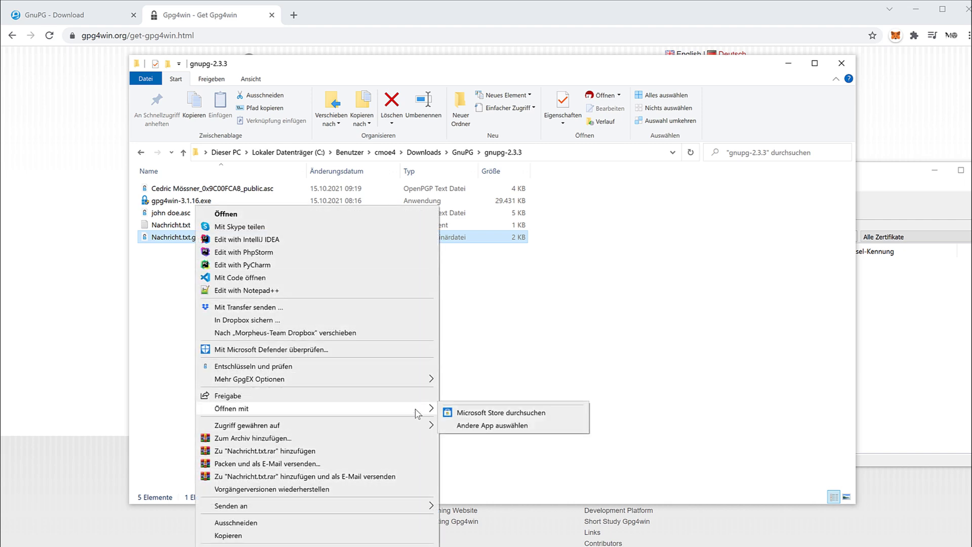
click(461, 428)
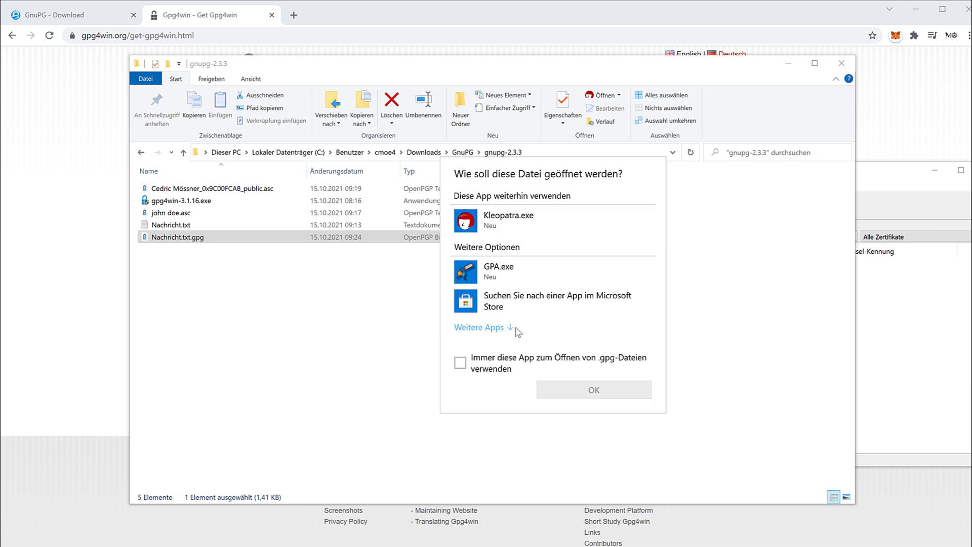
click(512, 451)
scroll(569, 296, down, 5)
scroll(507, 284, up, 2)
double_click(495, 264)
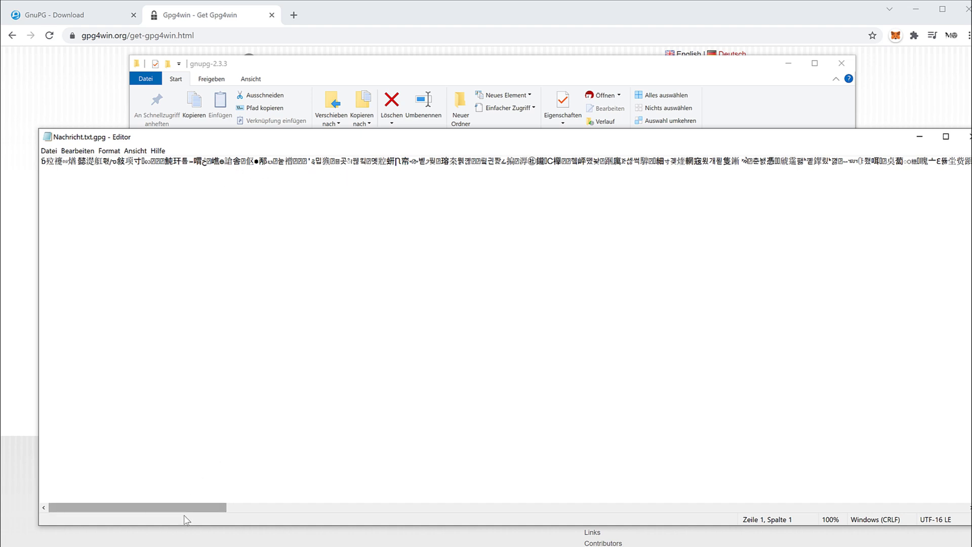
click(307, 507)
click(952, 137)
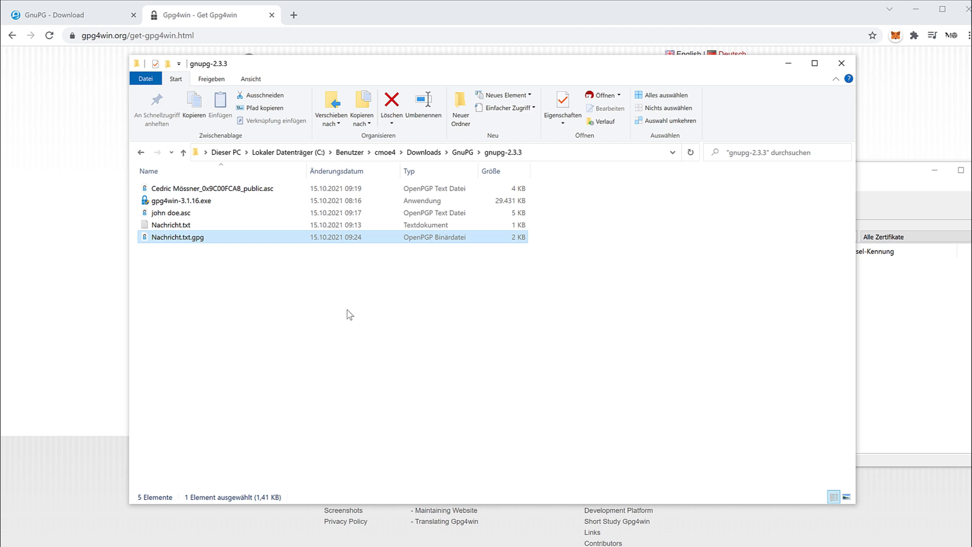
double_click(182, 238)
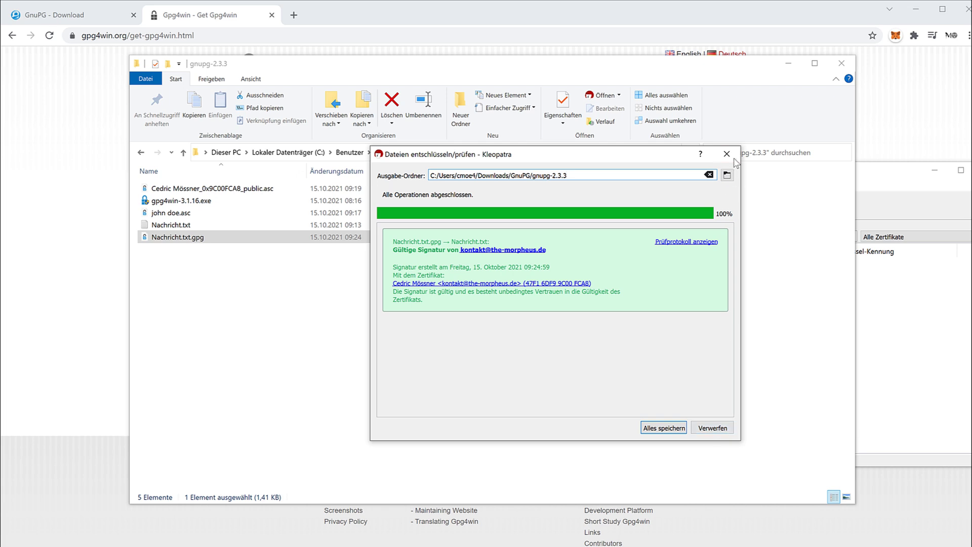
click(713, 428)
right_click(229, 245)
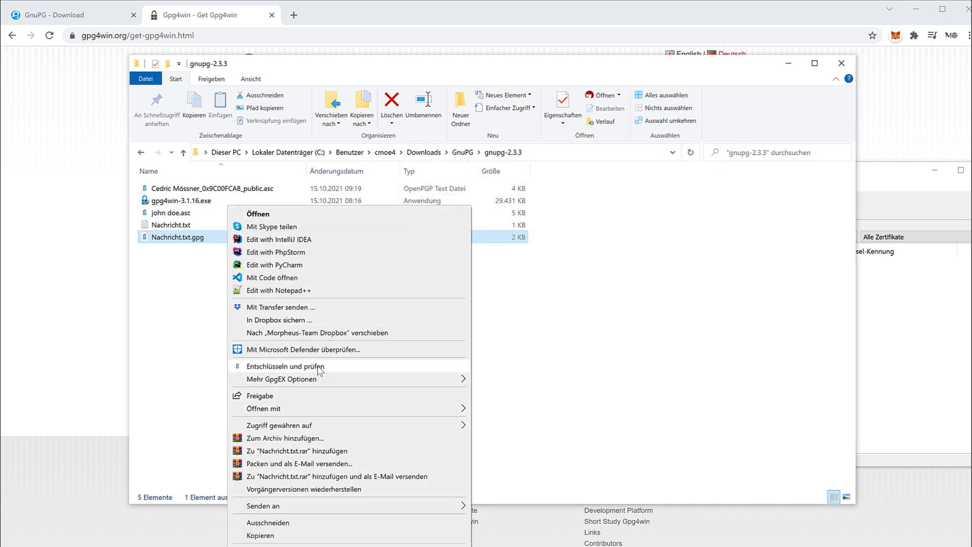
mouse_move(336, 382)
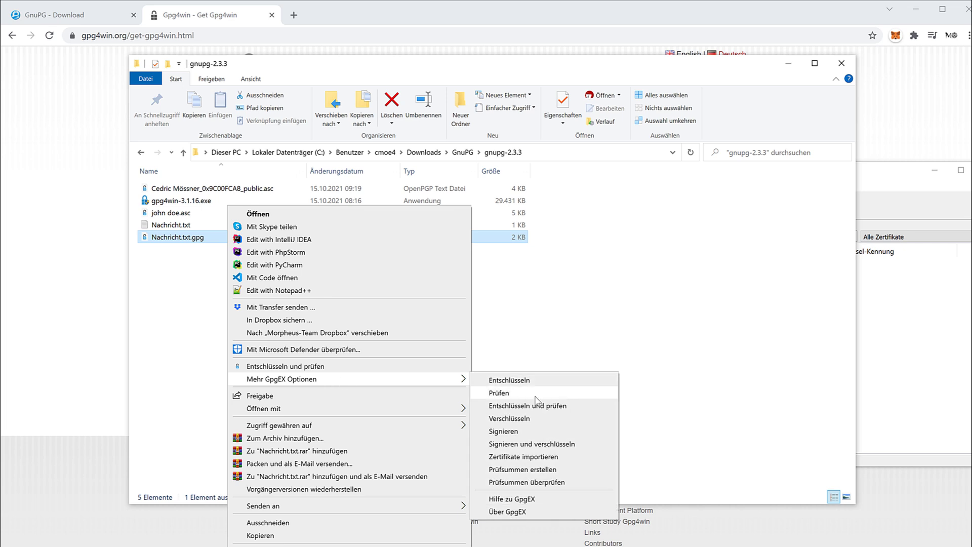
click(325, 367)
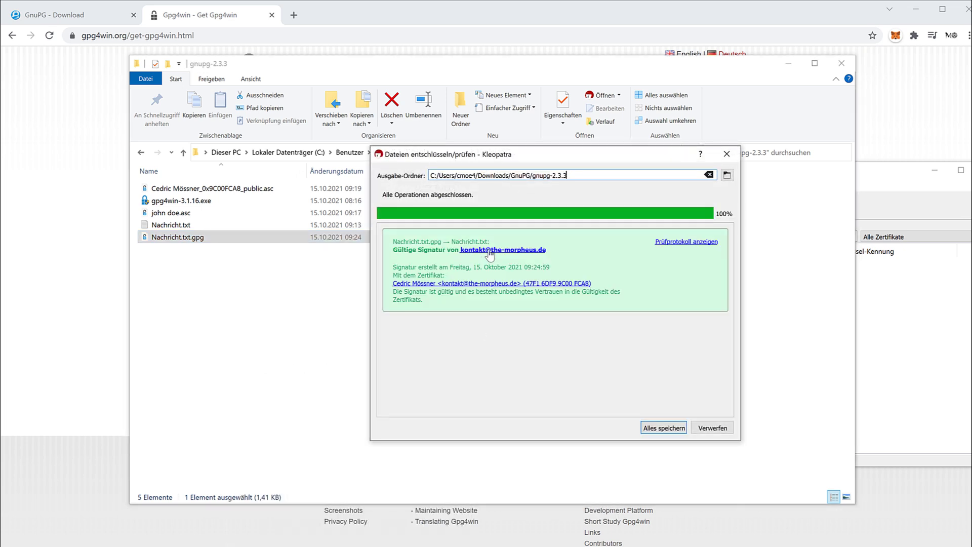
click(661, 430)
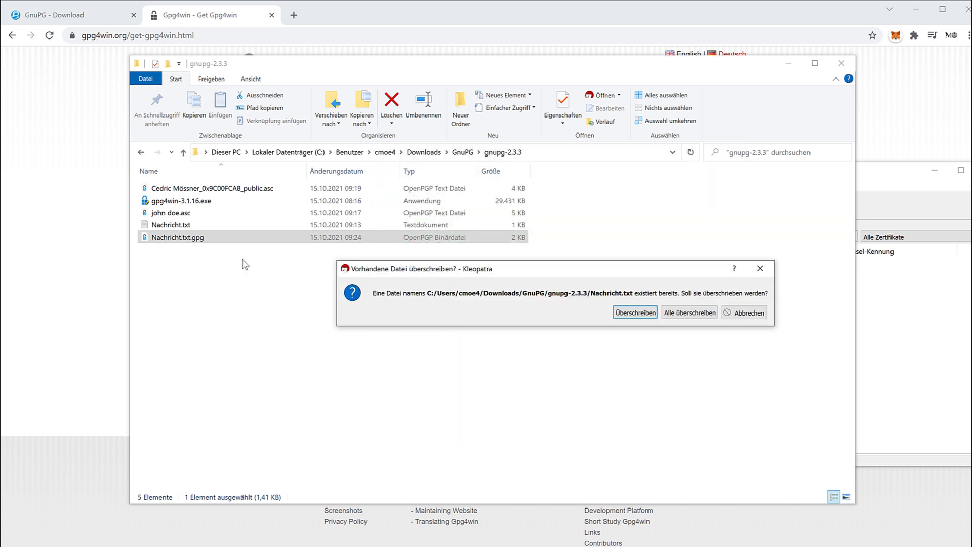
click(758, 313)
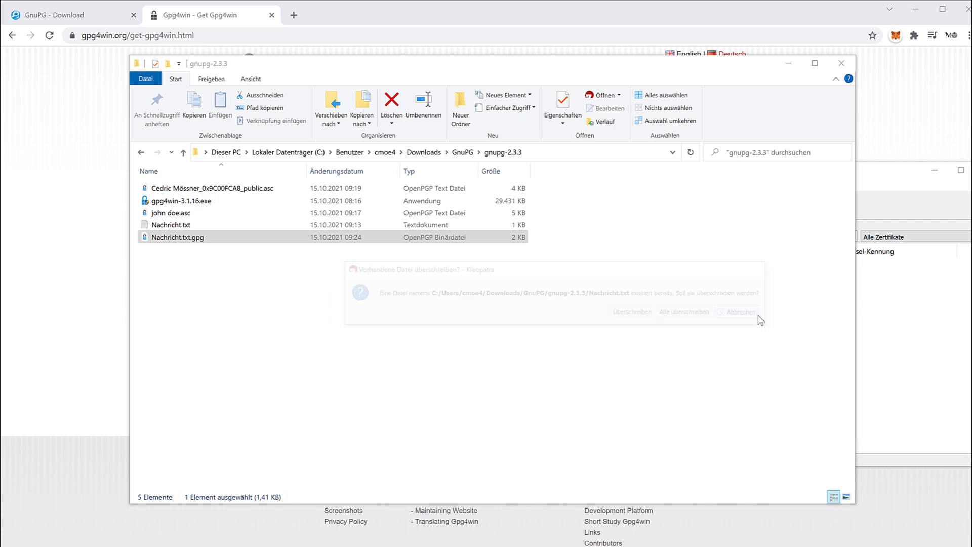
drag(197, 281, 180, 242)
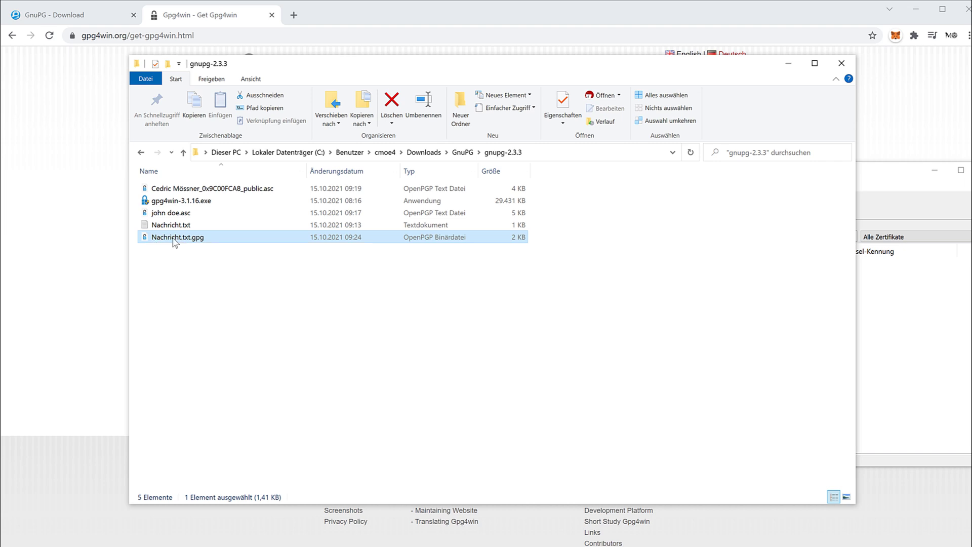
drag(173, 239, 353, 310)
click(380, 344)
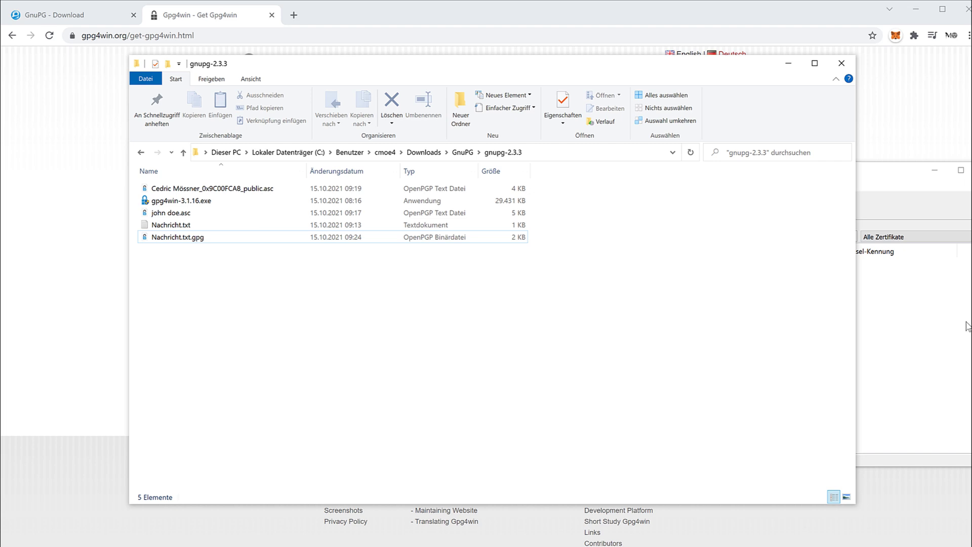
Step: View the public .asc key in Notepad, select all its text, then close Notepad
click(314, 191)
right_click(313, 191)
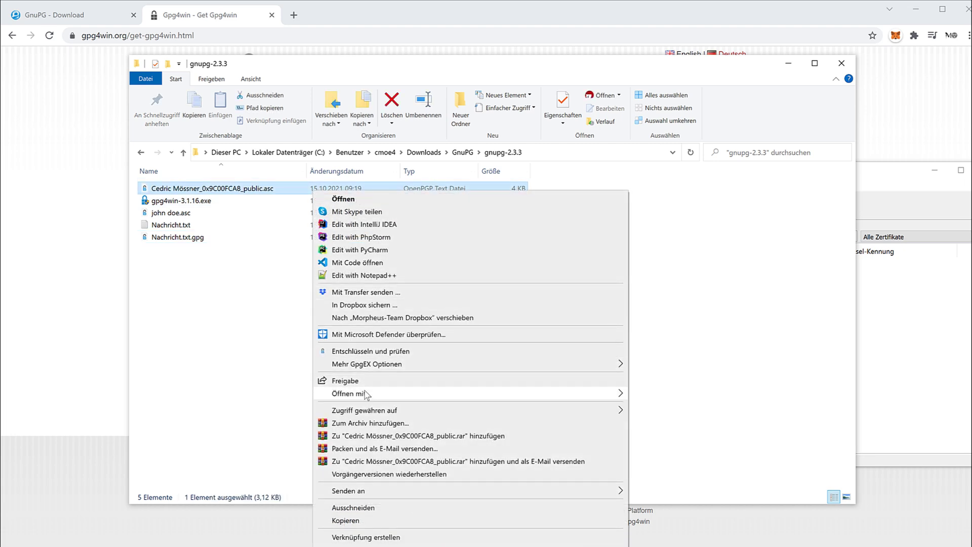
mouse_move(367, 395)
click(655, 394)
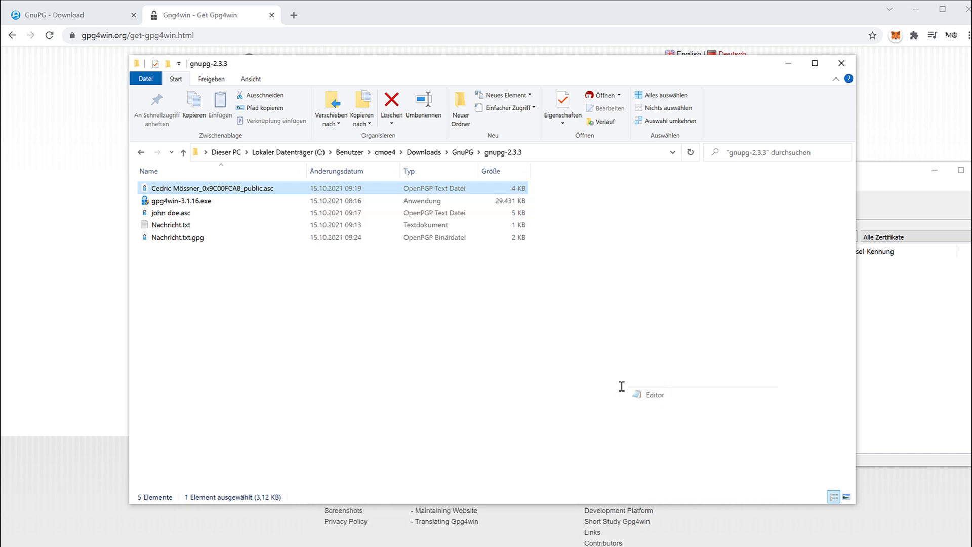
key(ctrl+a)
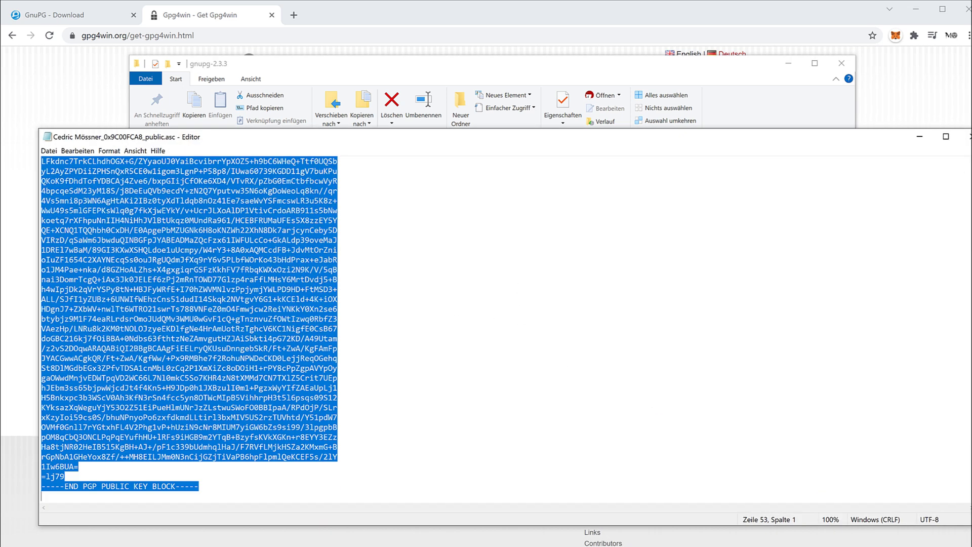
click(967, 136)
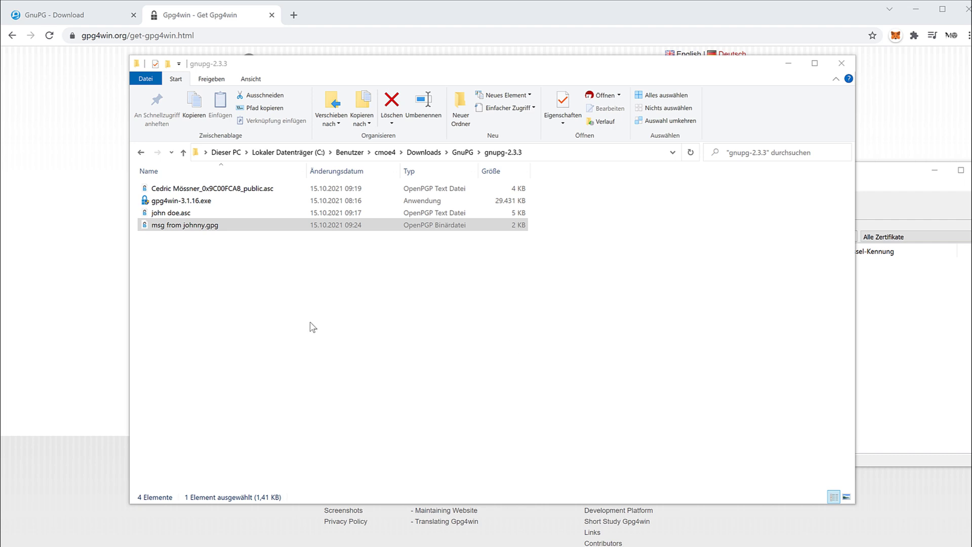
Step: Decrypt and verify msg from johnny.gpg, save the output to the folder, and bring up the decrypted file's actions
click(192, 228)
right_click(199, 228)
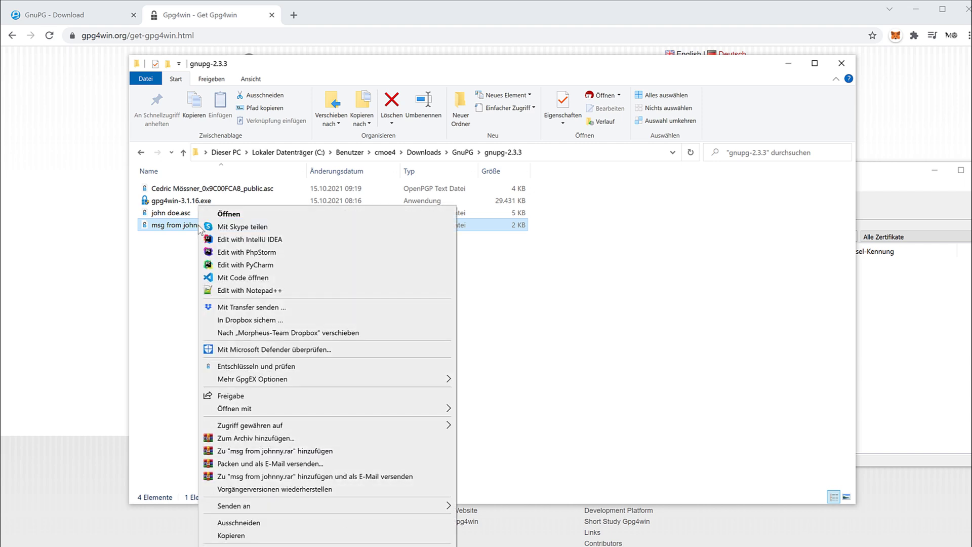
click(255, 366)
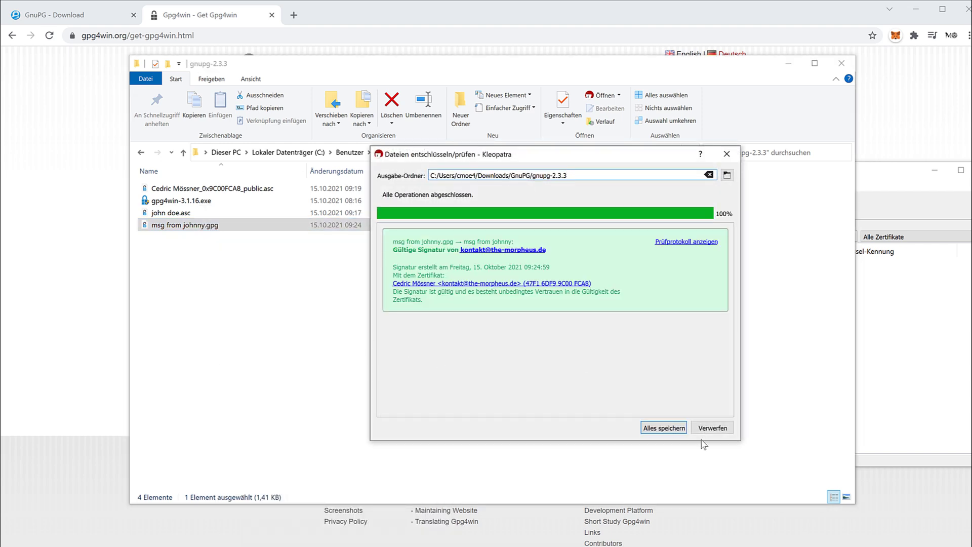
click(673, 428)
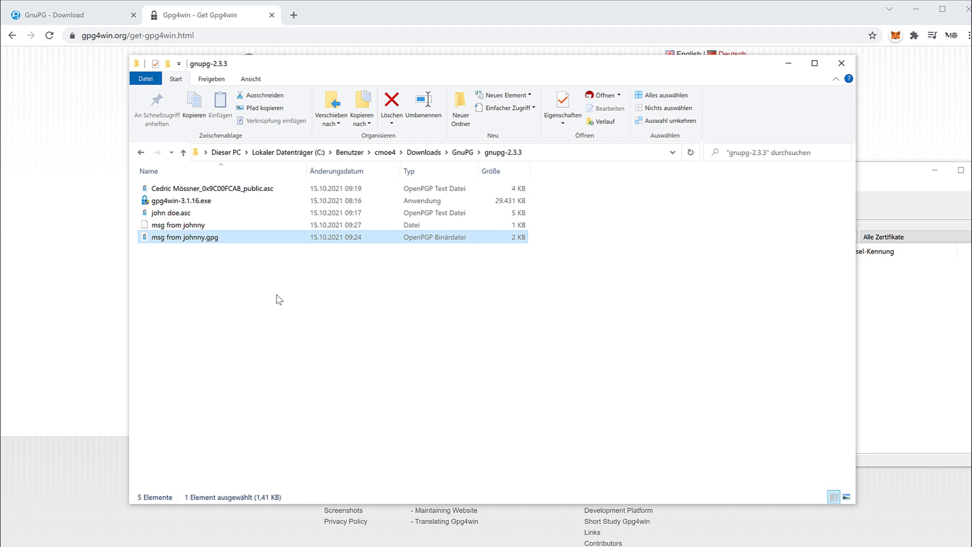
click(179, 227)
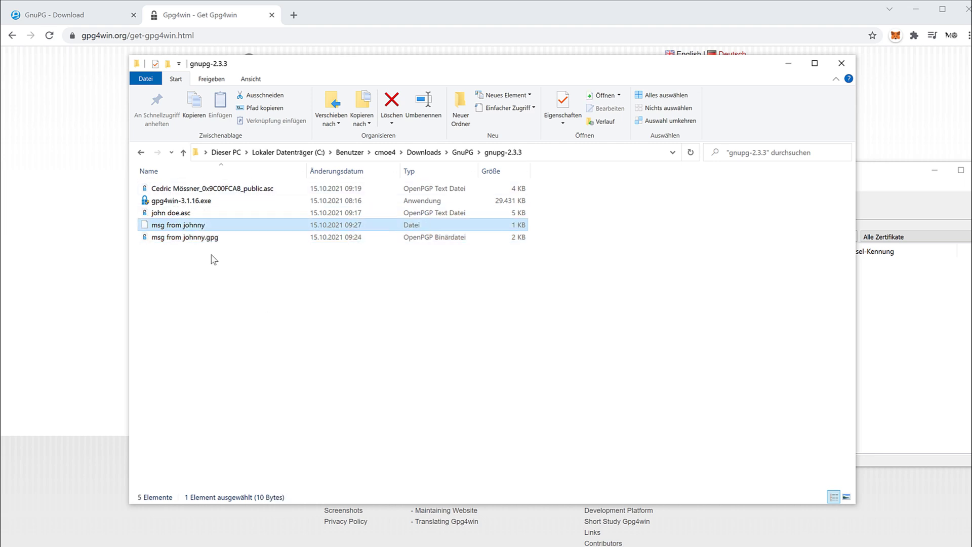
right_click(197, 229)
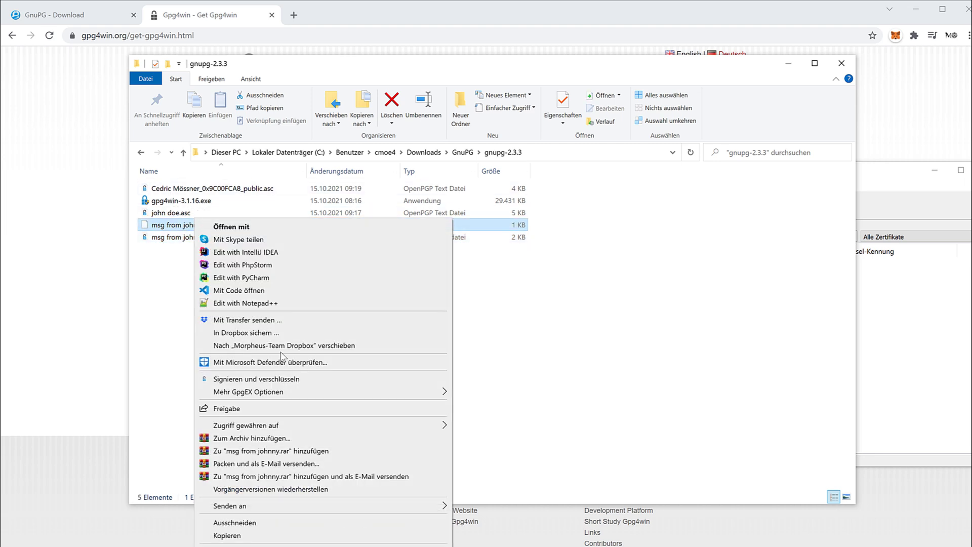